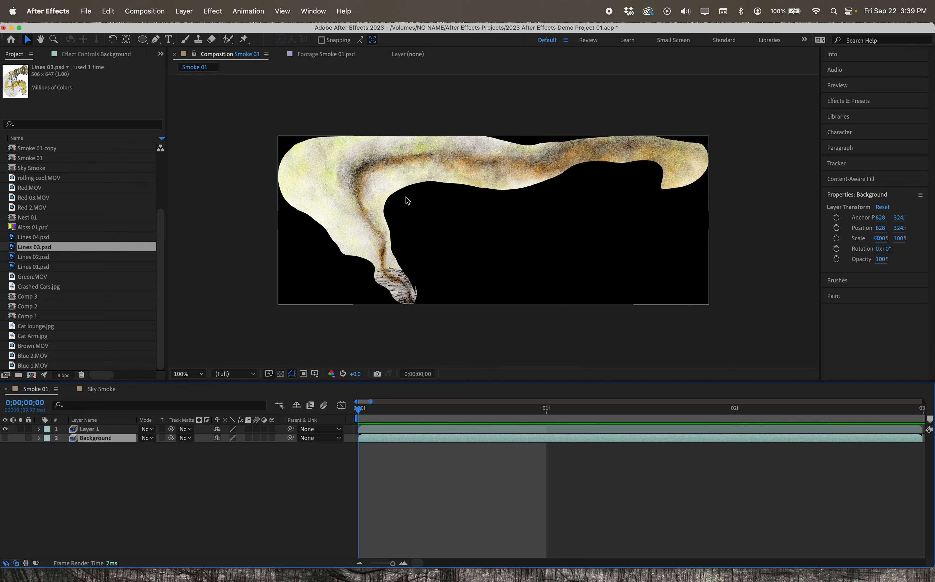
# Close the Smoke 01 composition's timeline
pyautogui.click(91, 430)
pyautogui.click(91, 430)
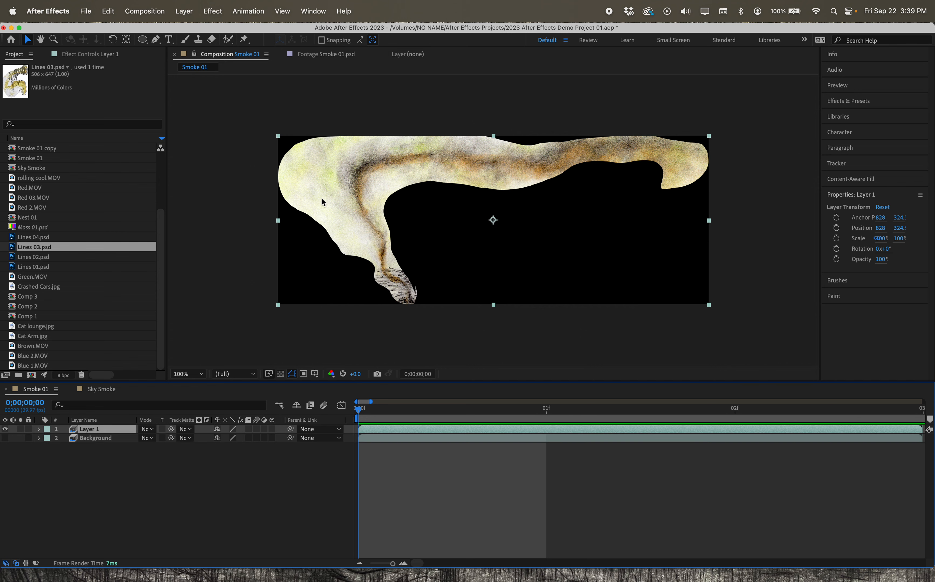
pyautogui.click(86, 440)
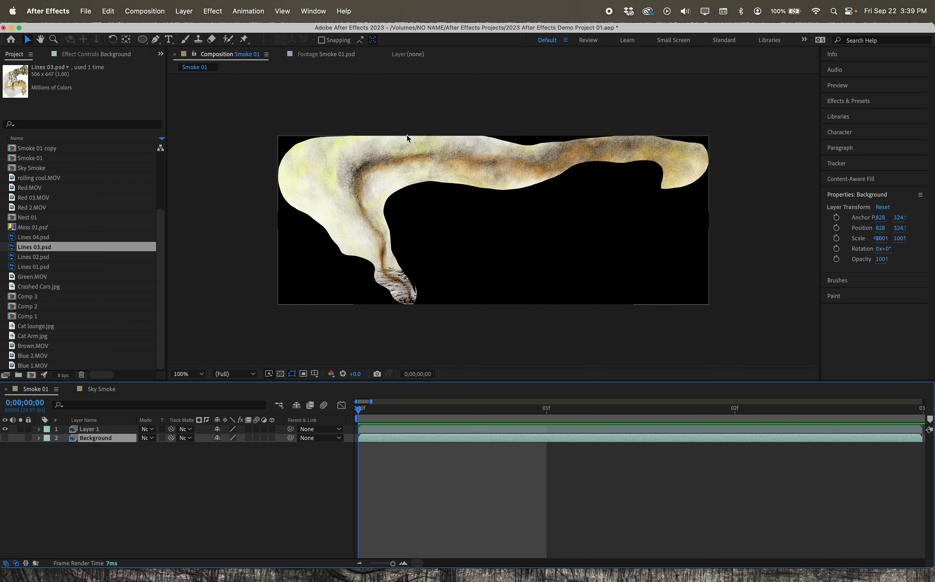
pyautogui.click(7, 391)
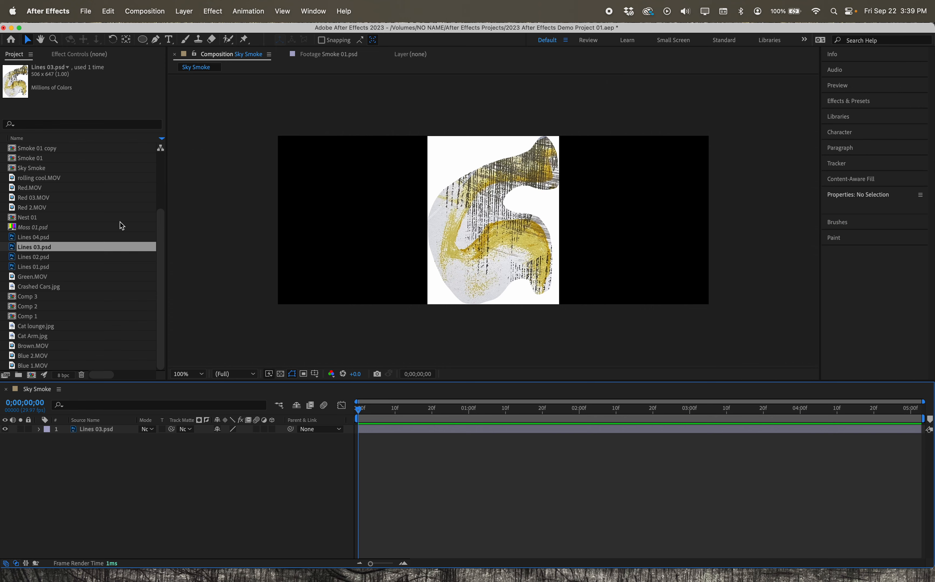
# Create a new composition named Puppet Pin using the HD 1920x1080 29.97 fps preset
pyautogui.click(152, 12)
pyautogui.click(176, 37)
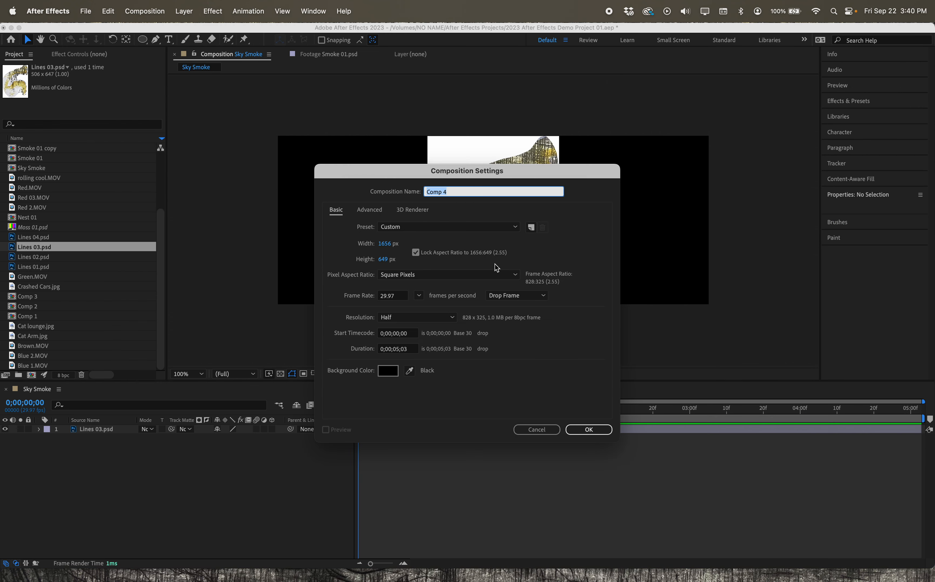
pyautogui.write('Puppet Pin')
pyautogui.click(455, 228)
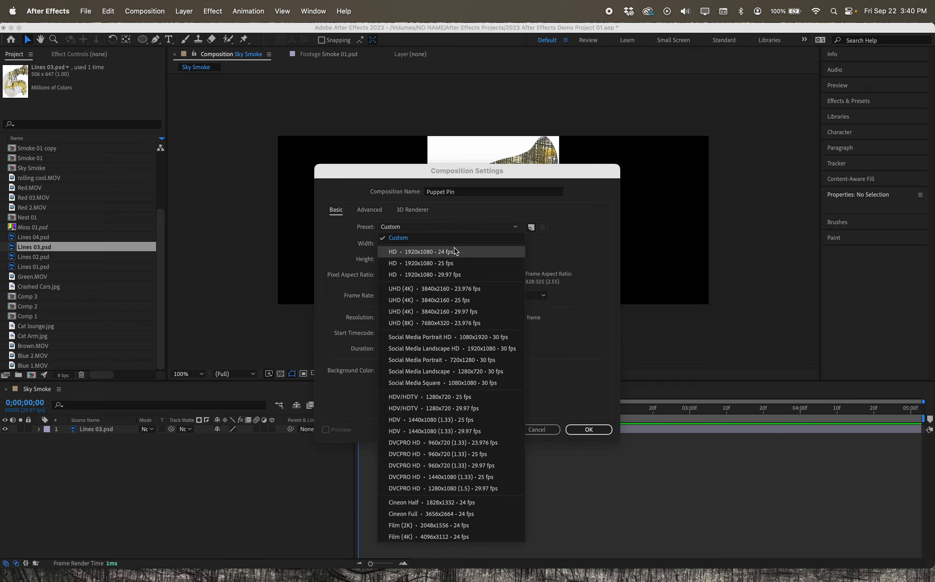
pyautogui.click(471, 274)
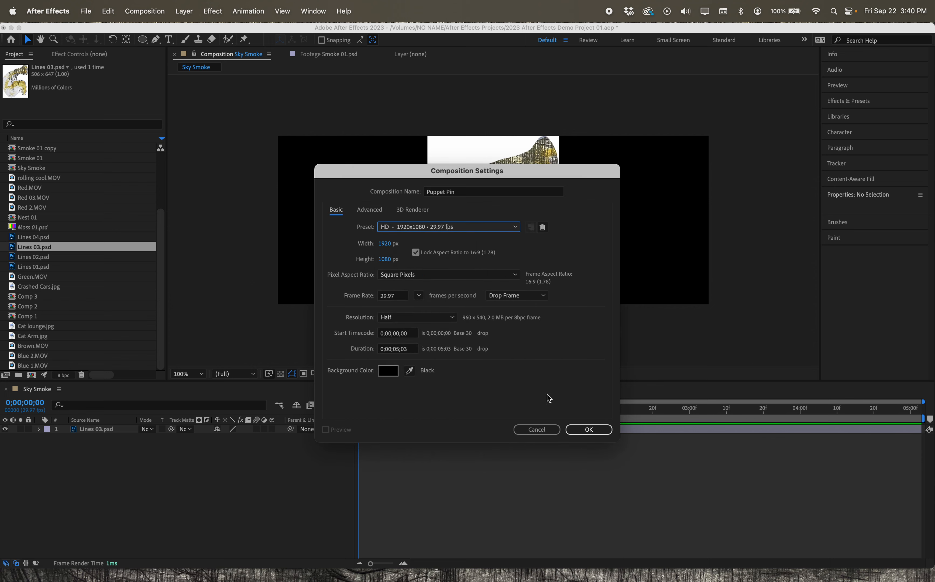
pyautogui.click(583, 430)
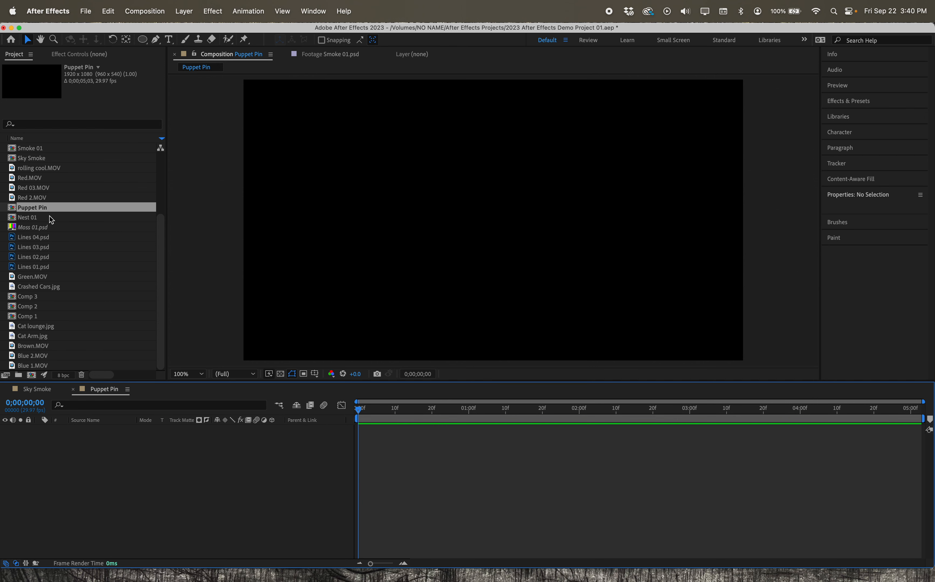
# Add Lines 03.psd to the Puppet Pin composition as a layer
pyautogui.click(42, 256)
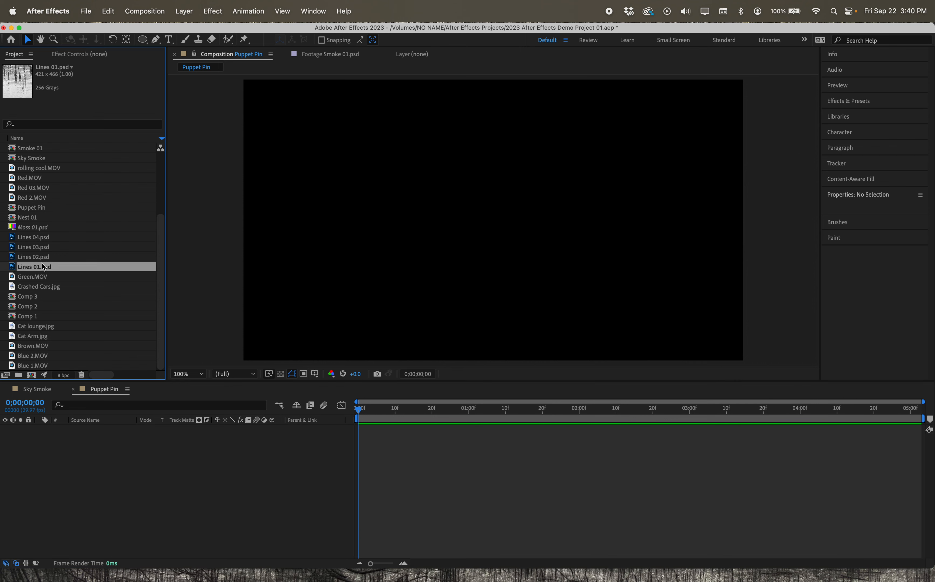
pyautogui.click(41, 247)
pyautogui.moveTo(41, 247); pyautogui.dragTo(79, 469)
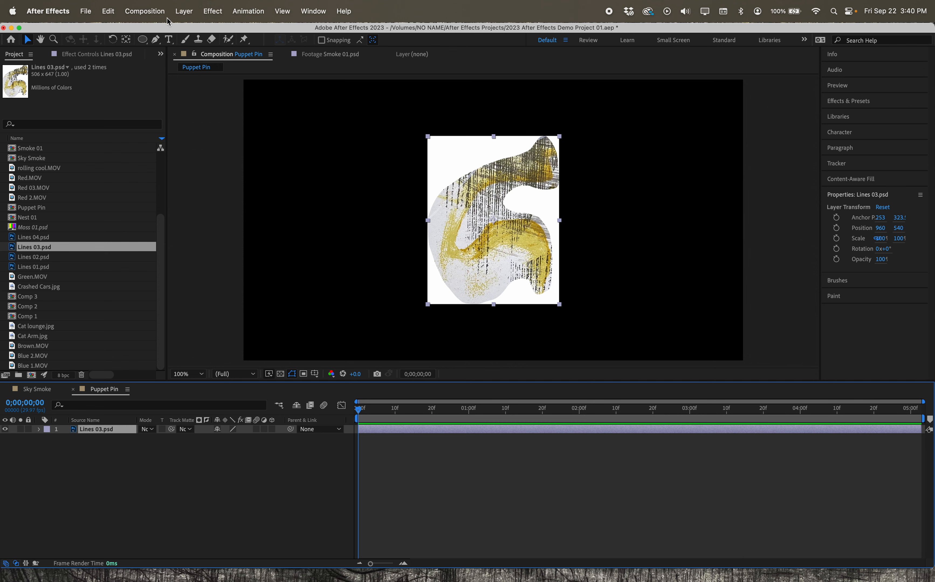
pyautogui.click(156, 39)
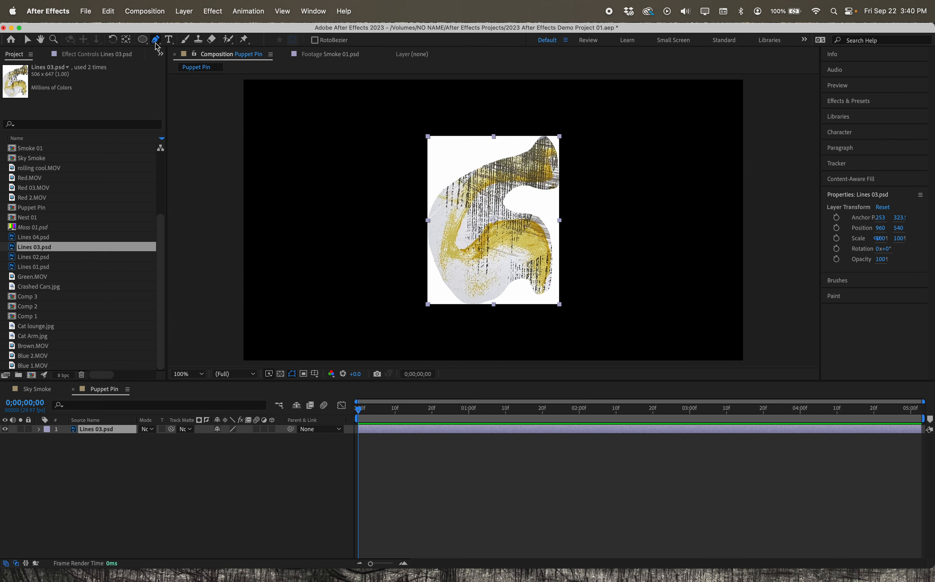
pyautogui.click(27, 39)
pyautogui.click(113, 431)
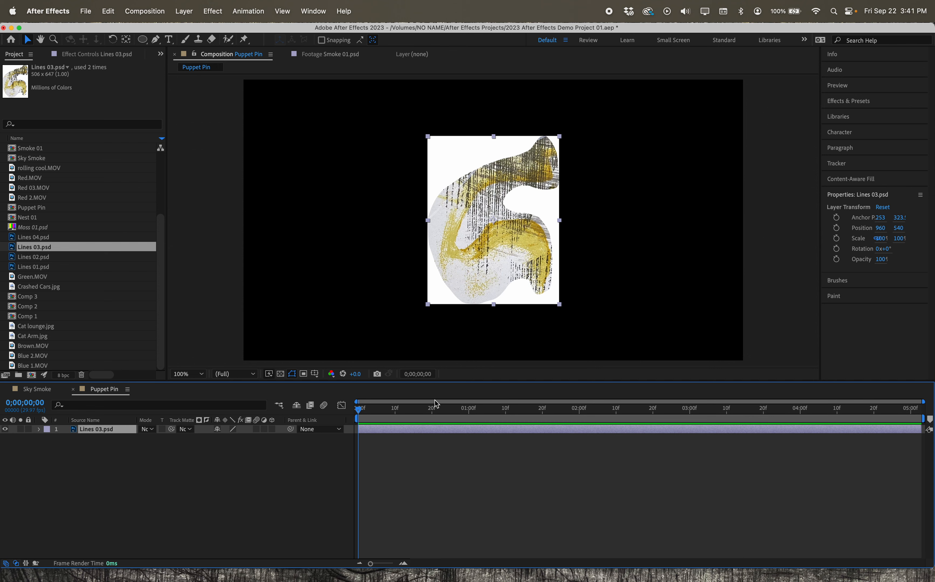
# Apply the Color Range keying effect to the Lines 03.psd layer and key out its white background
pyautogui.click(843, 107)
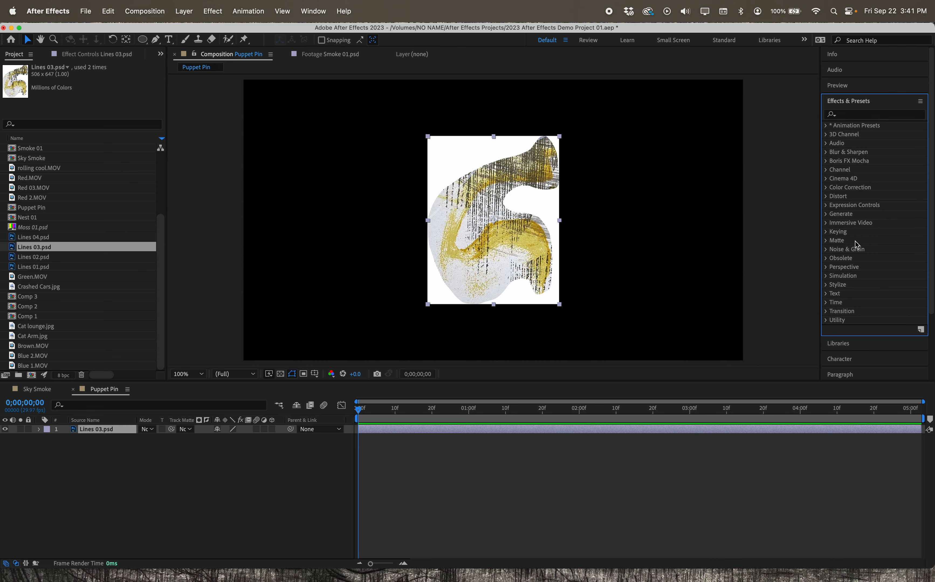
pyautogui.click(828, 233)
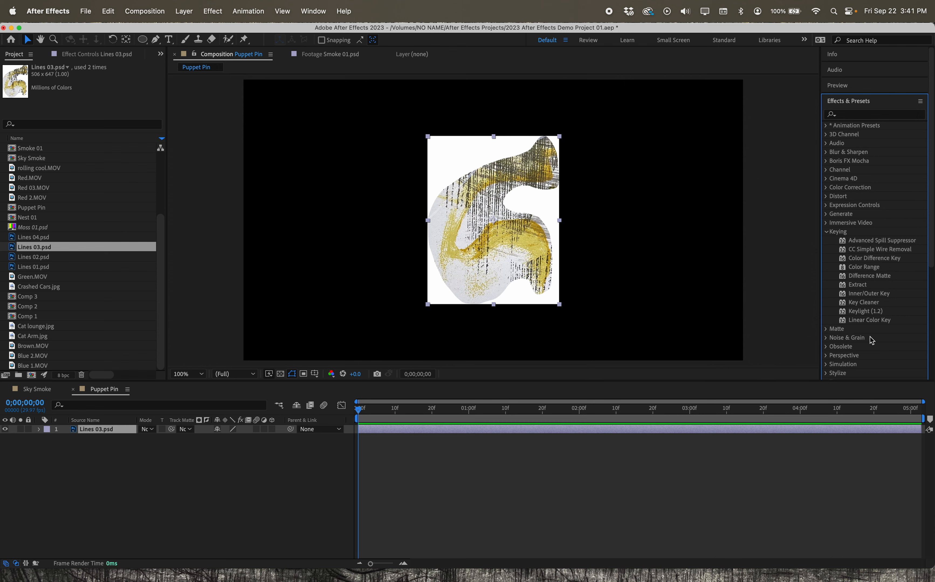
pyautogui.click(851, 270)
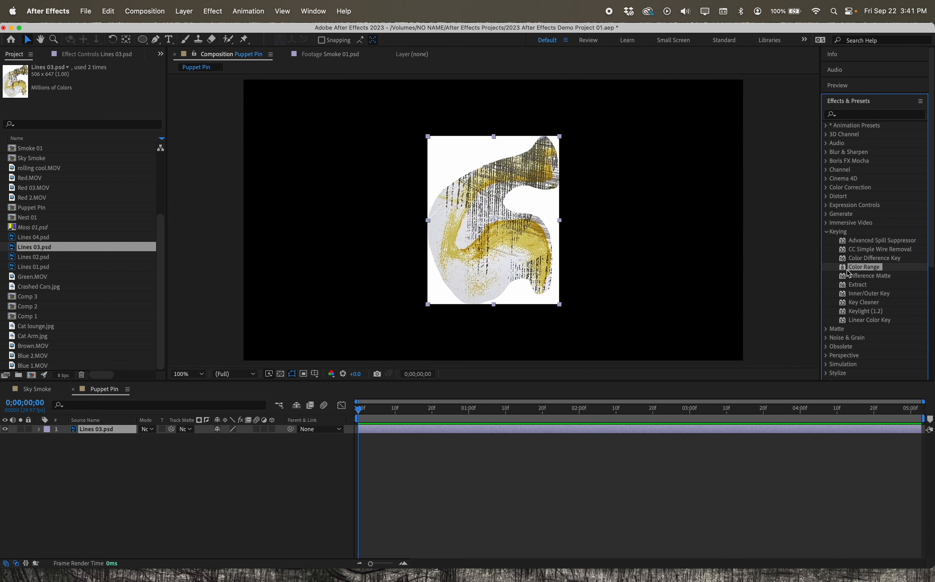
pyautogui.moveTo(844, 269); pyautogui.dragTo(744, 434)
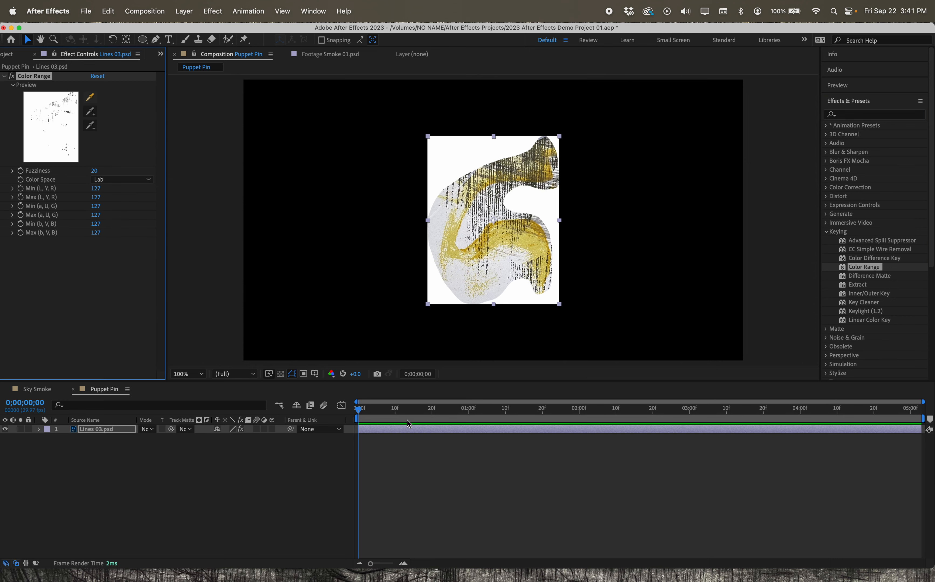
pyautogui.click(90, 97)
pyautogui.click(448, 163)
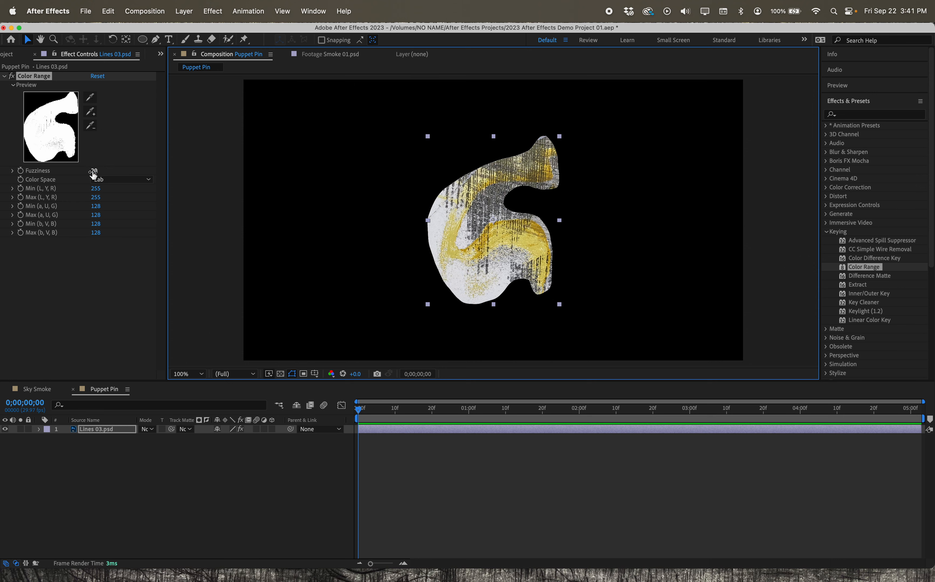
# Set the Color Range effect's Fuzziness to 0 and deselect the layer
pyautogui.click(103, 171)
pyautogui.moveTo(94, 170); pyautogui.dragTo(61, 172)
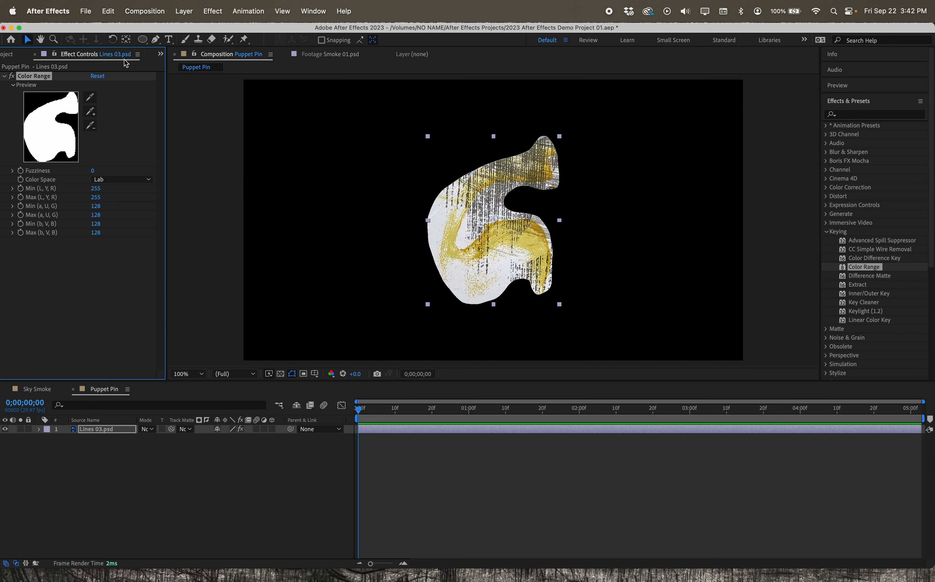
pyautogui.click(136, 531)
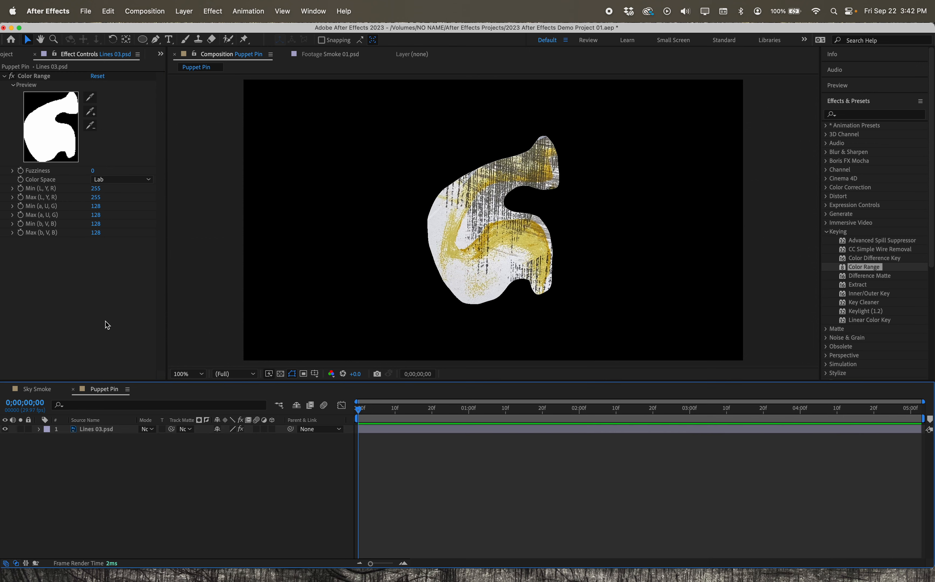
# Add the Red 03.MOV footage to the composition beneath the Lines 03.psd layer
pyautogui.click(15, 54)
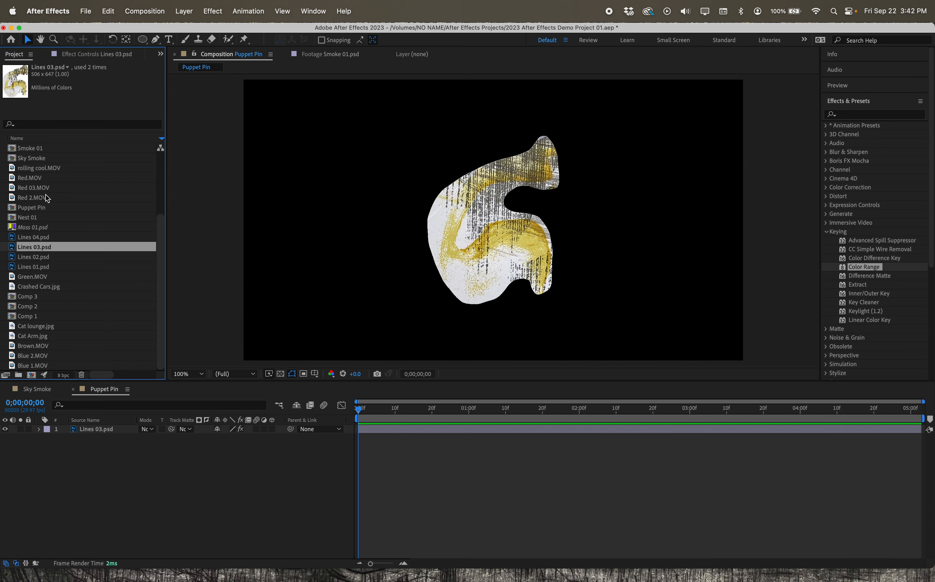
pyautogui.click(41, 180)
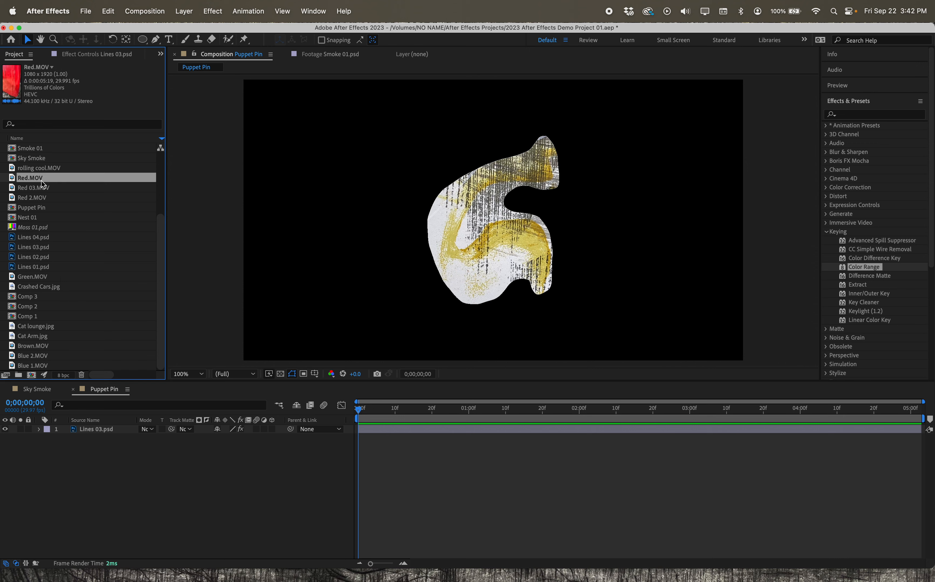
pyautogui.moveTo(41, 185); pyautogui.dragTo(119, 454)
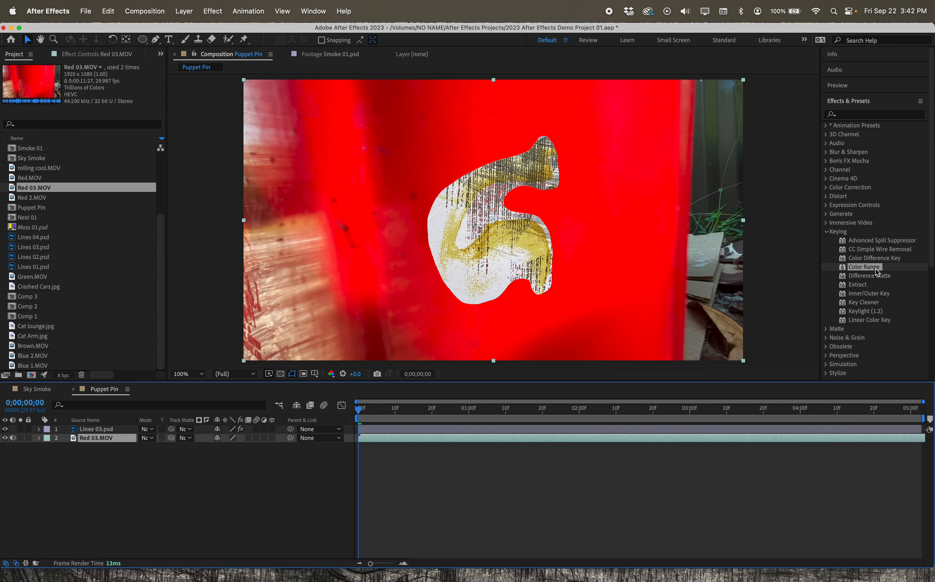
# Apply Keylight (1.2) to the Red 03.MOV layer and sample the dark area beside the red surface as Screen Colour
pyautogui.moveTo(862, 314); pyautogui.dragTo(713, 436)
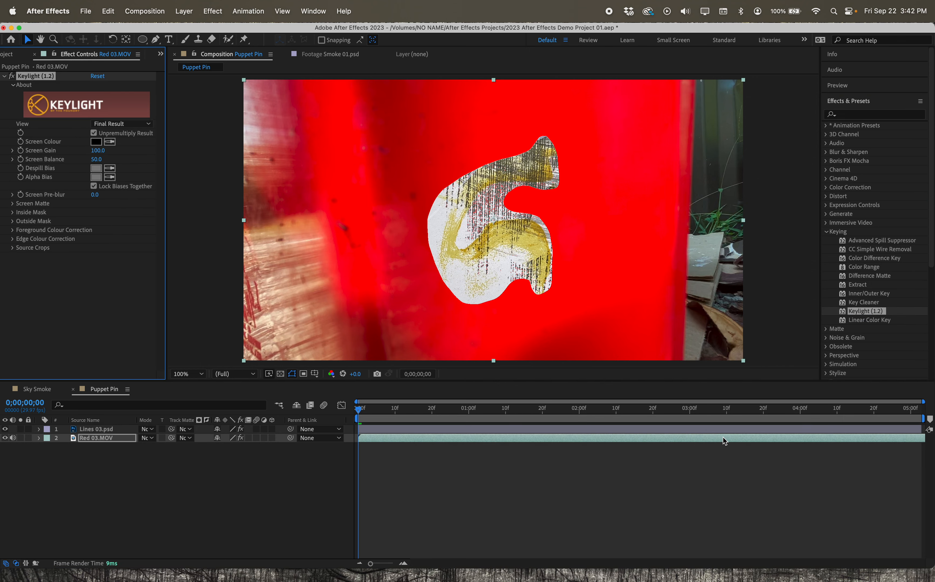
pyautogui.click(111, 142)
pyautogui.click(723, 156)
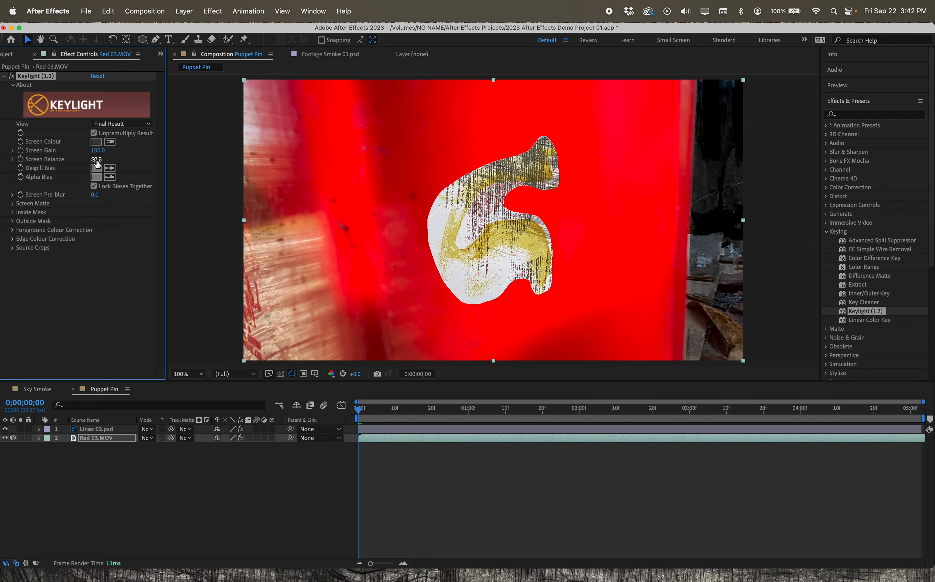
# Set Keylight's Screen Gain to 205, Screen Balance to 73 and Screen Pre-blur to 3.8
pyautogui.moveTo(96, 161); pyautogui.dragTo(145, 149)
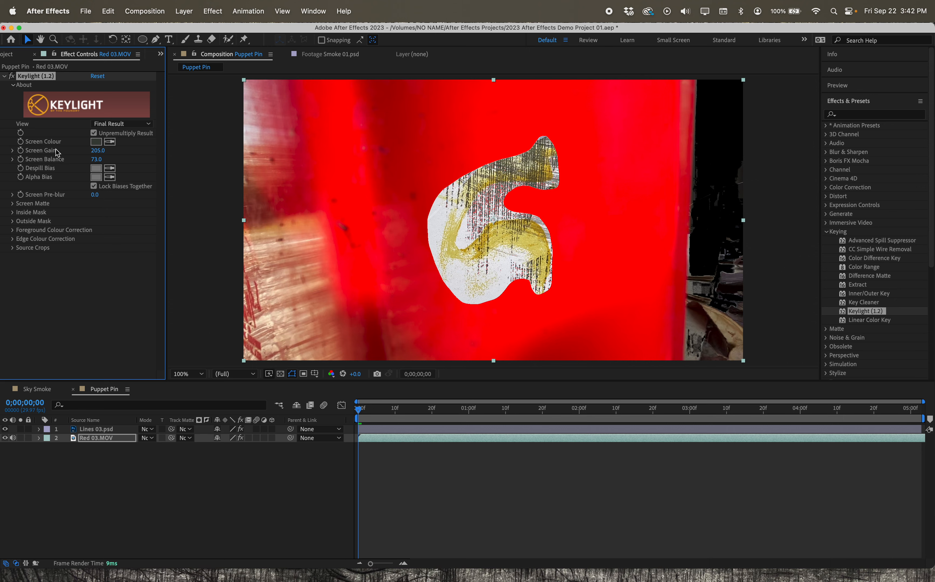
pyautogui.moveTo(95, 194); pyautogui.dragTo(113, 195)
# Hide the Lines 03.psd layer and compare the red footage with Keylight disabled and enabled
pyautogui.click(5, 429)
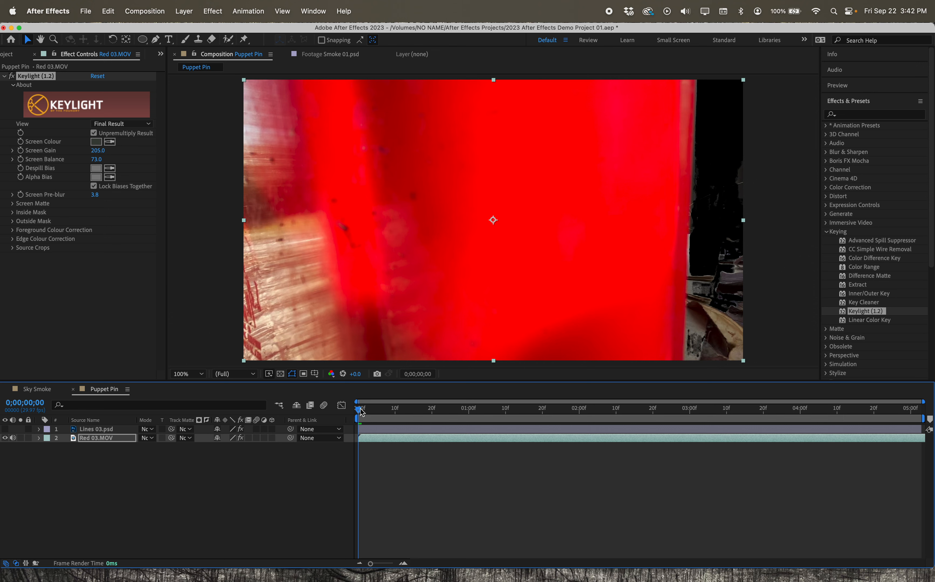
pyautogui.moveTo(360, 409); pyautogui.dragTo(325, 407)
pyautogui.click(12, 76)
pyautogui.click(11, 77)
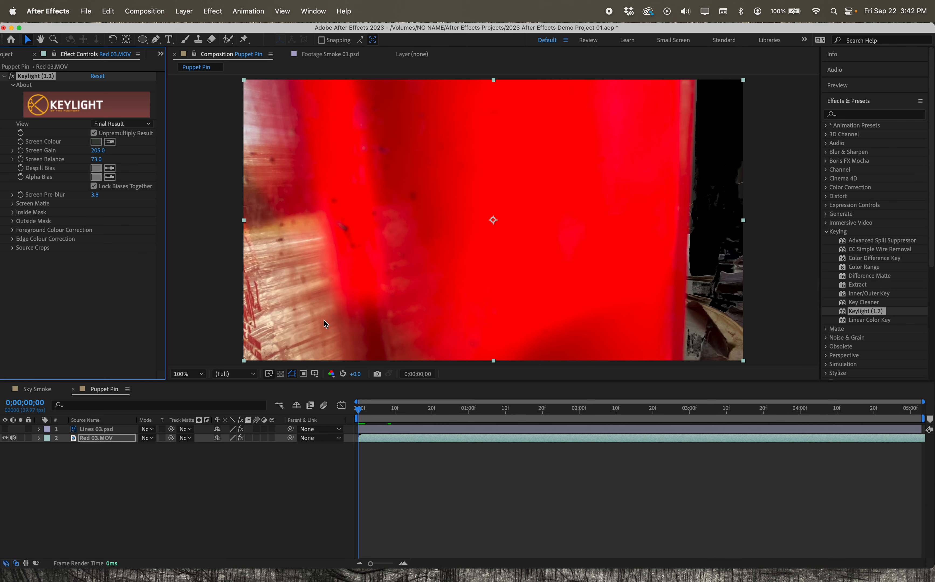
# Sample the red surface in the footage as Keylight's Screen Colour and turn the effect off
pyautogui.click(109, 142)
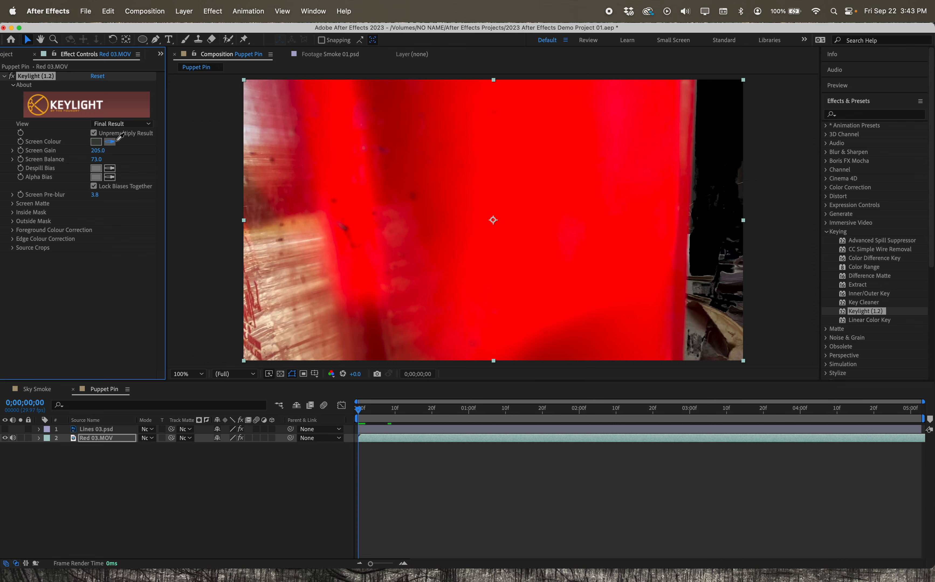
pyautogui.click(647, 149)
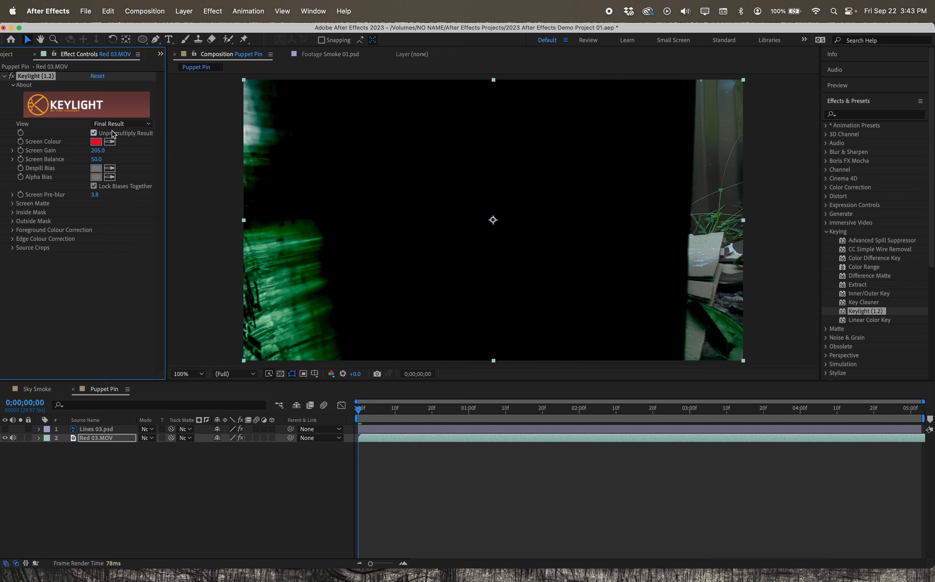
pyautogui.click(10, 75)
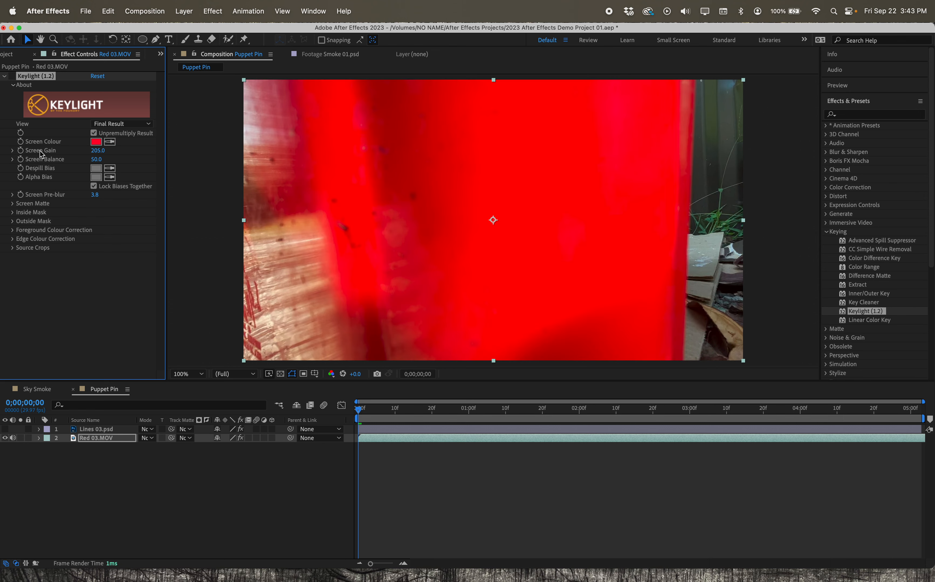
# Delete the Red 03.MOV layer from the Puppet Pin composition
pyautogui.click(64, 477)
pyautogui.click(116, 442)
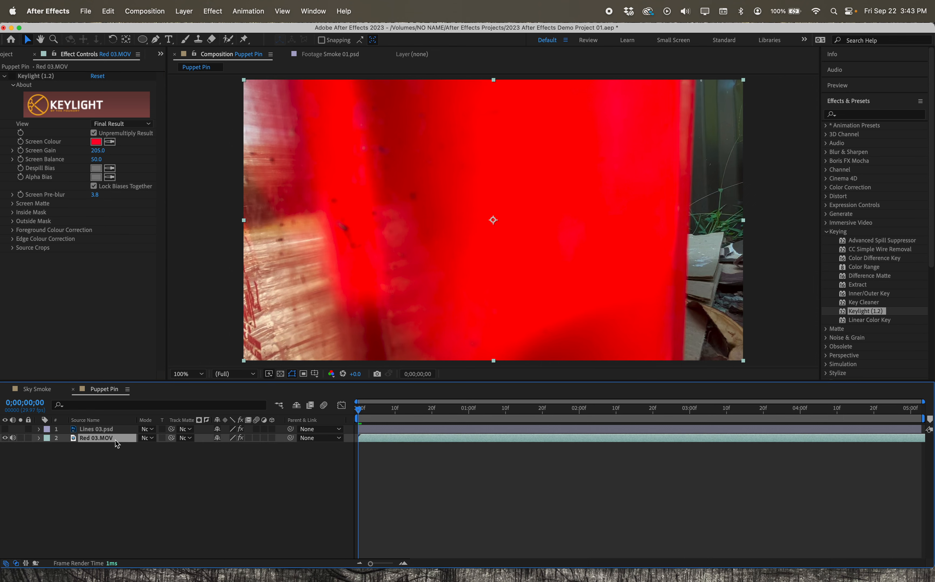
pyautogui.press('Delete')
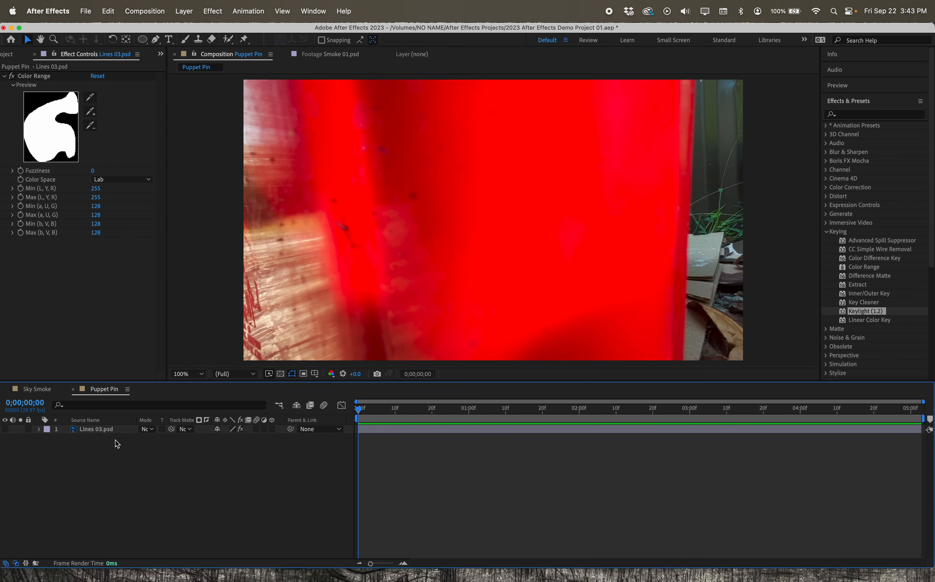
# Select the Lines 03.psd layer in Puppet Pin and make it visible again
pyautogui.click(104, 429)
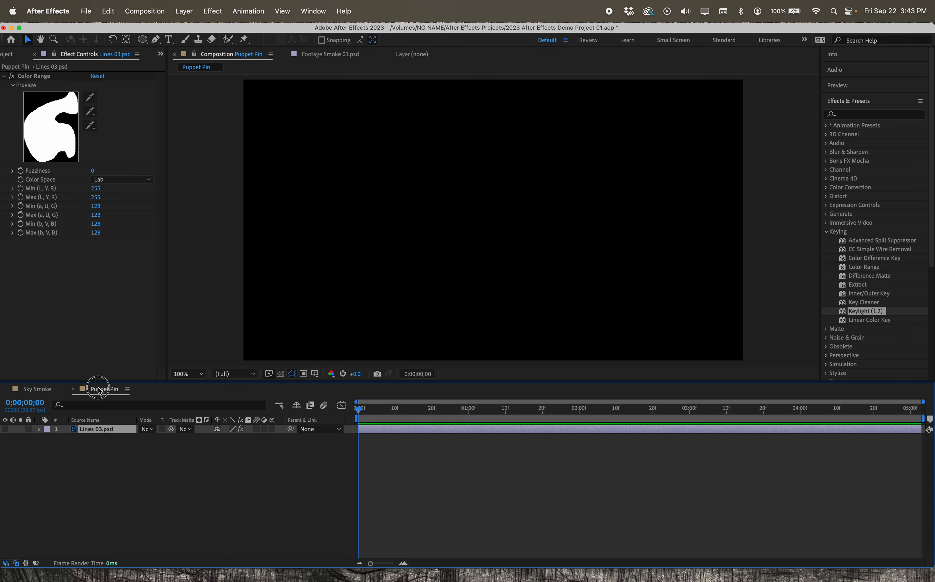
pyautogui.click(37, 389)
pyautogui.click(101, 389)
pyautogui.click(5, 429)
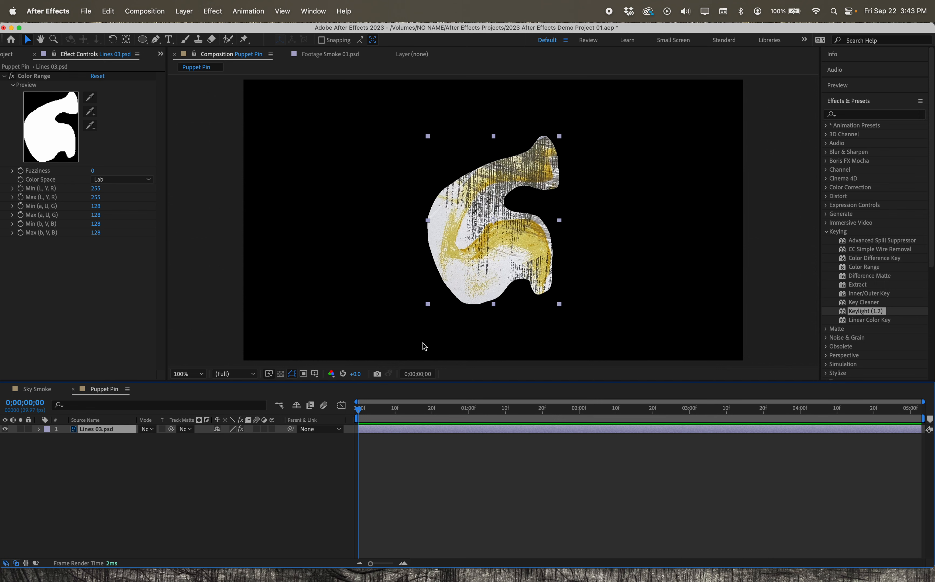
pyautogui.press('.')
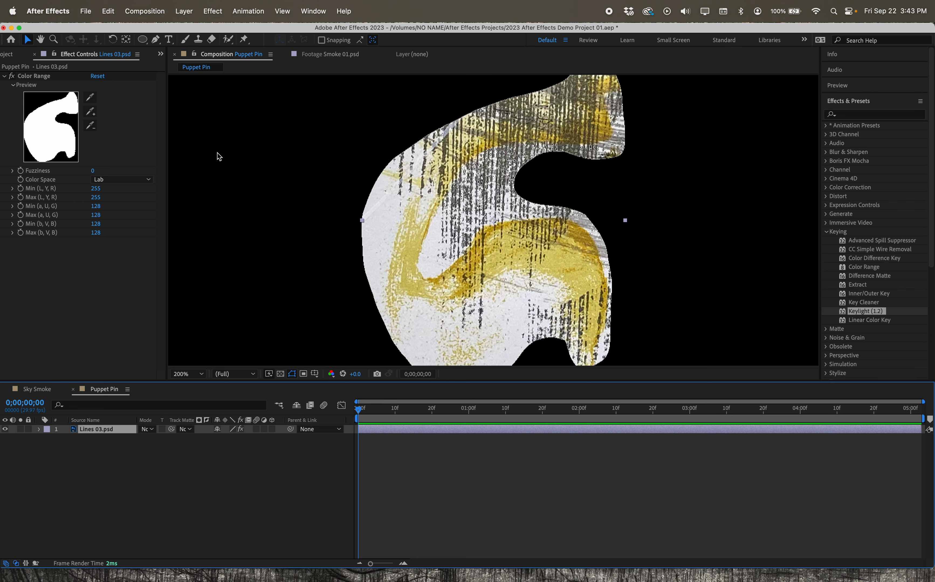
pyautogui.press(',')
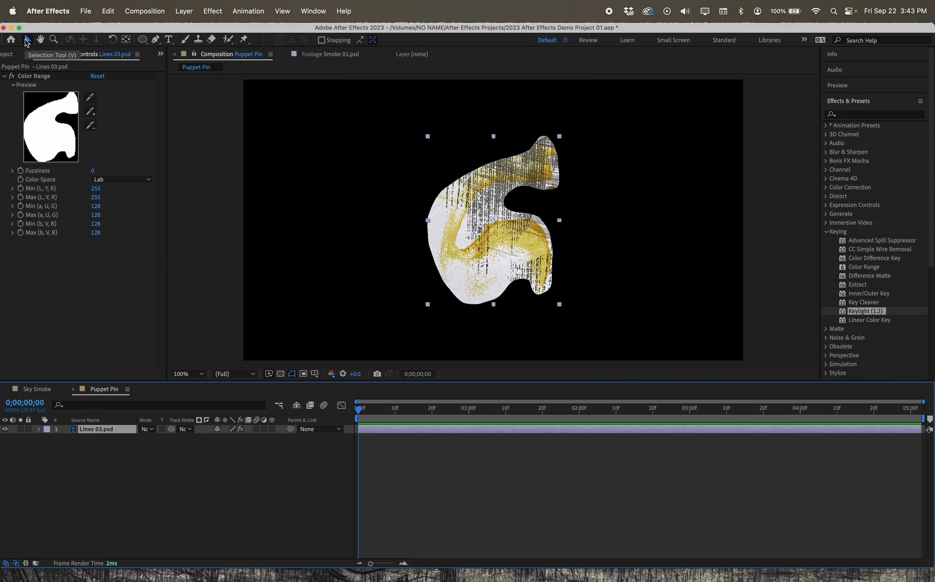
# Move the Lines 03.psd artwork to the left of centre in the Puppet Pin composition
pyautogui.click(26, 40)
pyautogui.click(463, 221)
pyautogui.moveTo(474, 205); pyautogui.dragTo(397, 206)
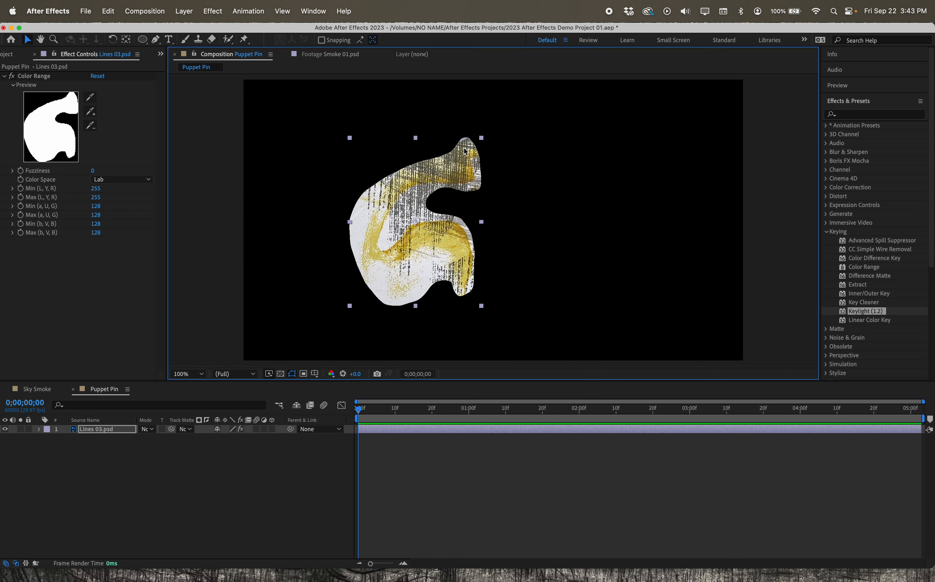
# Place five Puppet Position pins on the artwork: upper tip, left edge, lower body, right bend and lower-right tip
pyautogui.click(243, 40)
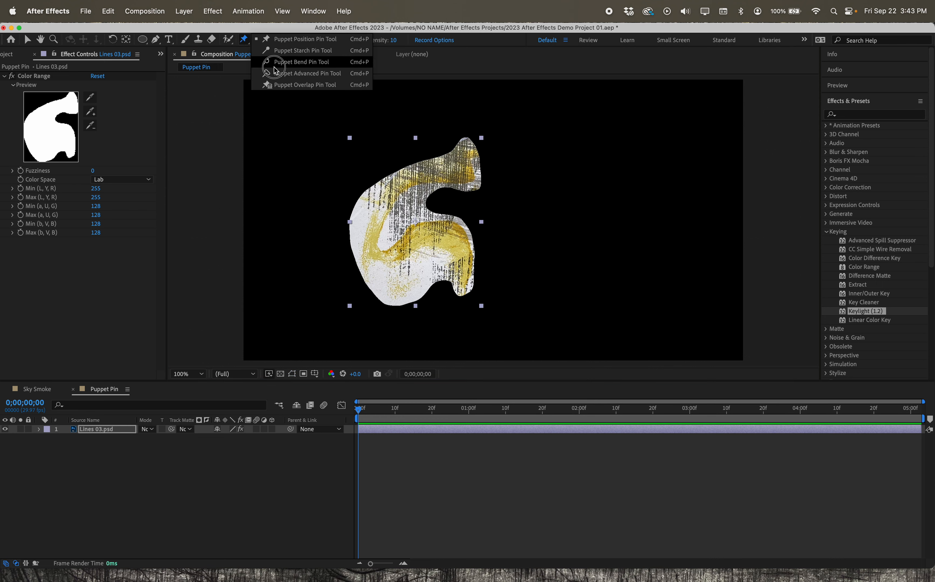
pyautogui.click(283, 41)
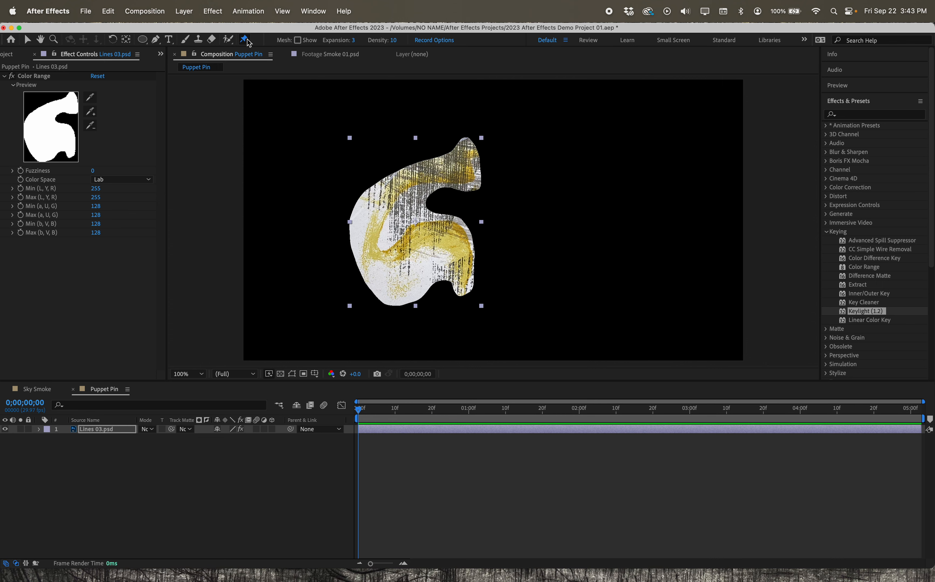
pyautogui.click(469, 145)
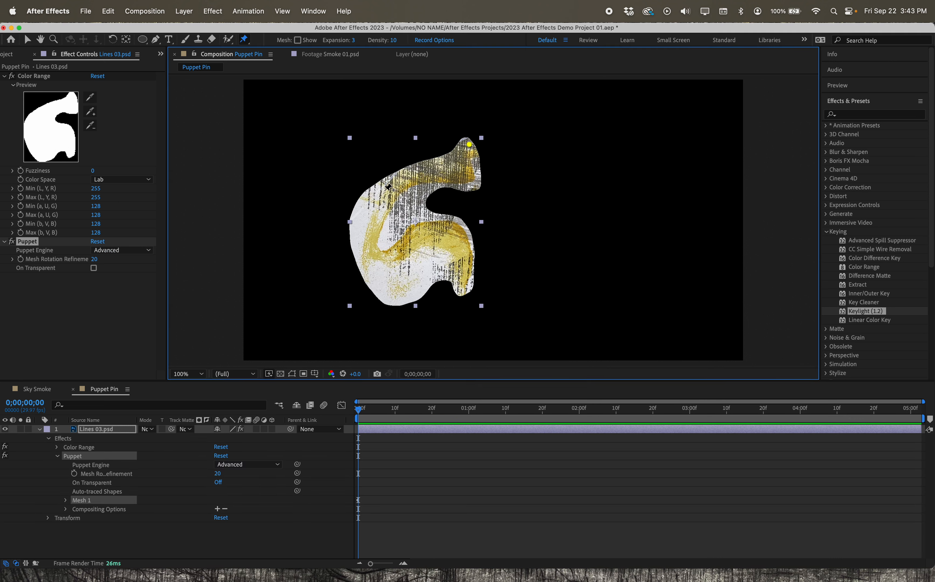
pyautogui.click(365, 214)
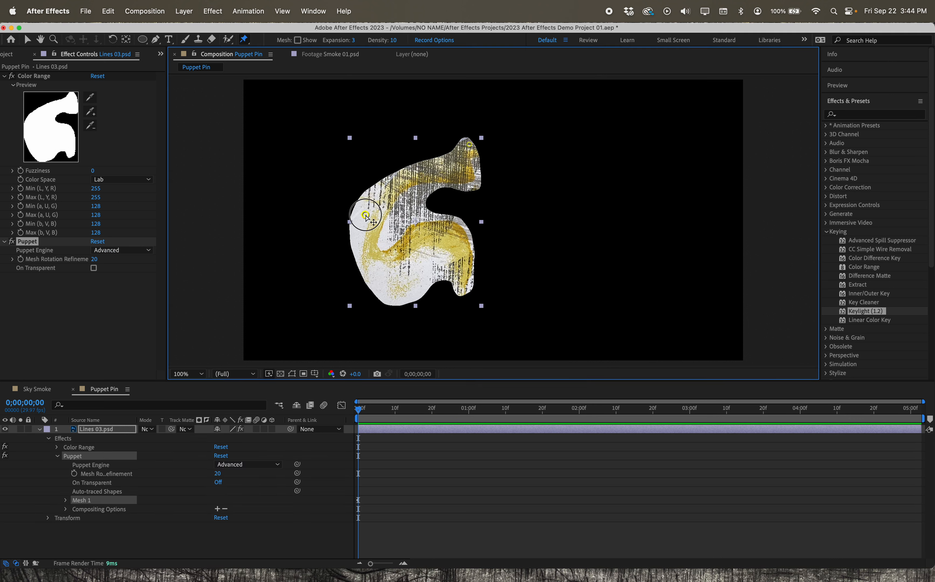
pyautogui.click(407, 290)
pyautogui.click(451, 228)
pyautogui.click(463, 286)
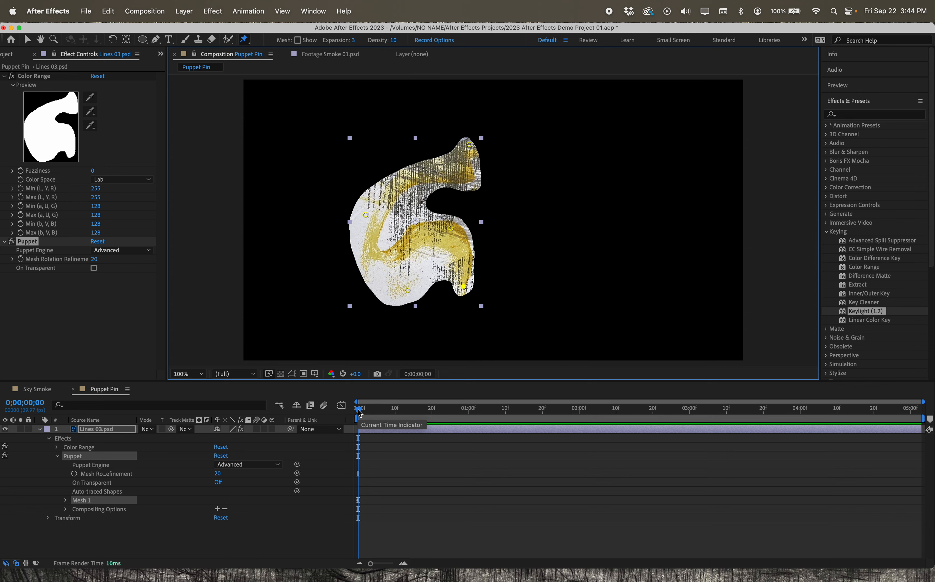
# At 0;00;00;10, deform the artwork by pulling both tips outward and shifting the left, lower-body and right-bend pins to the right
pyautogui.moveTo(359, 413); pyautogui.dragTo(394, 409)
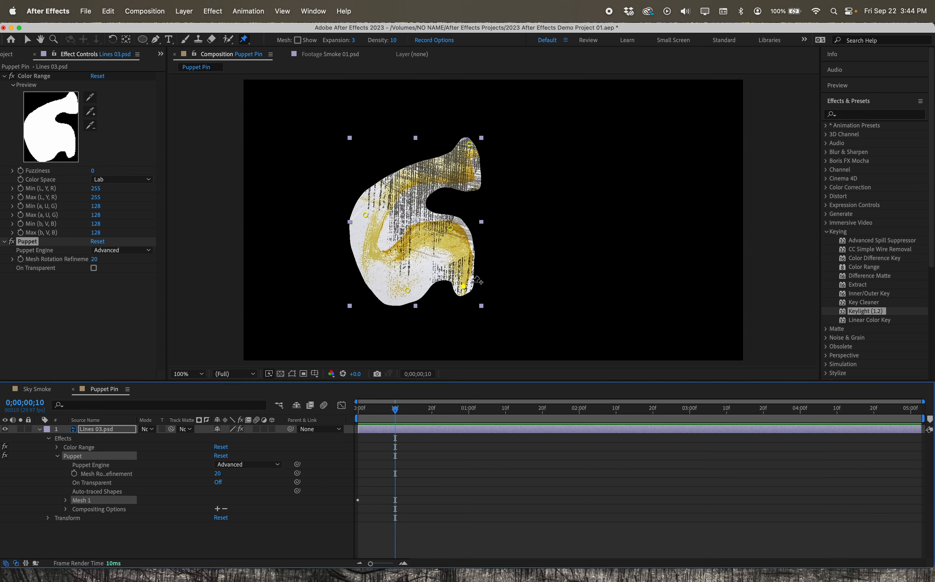
pyautogui.moveTo(463, 286); pyautogui.dragTo(490, 311)
pyautogui.moveTo(468, 145); pyautogui.dragTo(499, 112)
pyautogui.moveTo(366, 215); pyautogui.dragTo(426, 217)
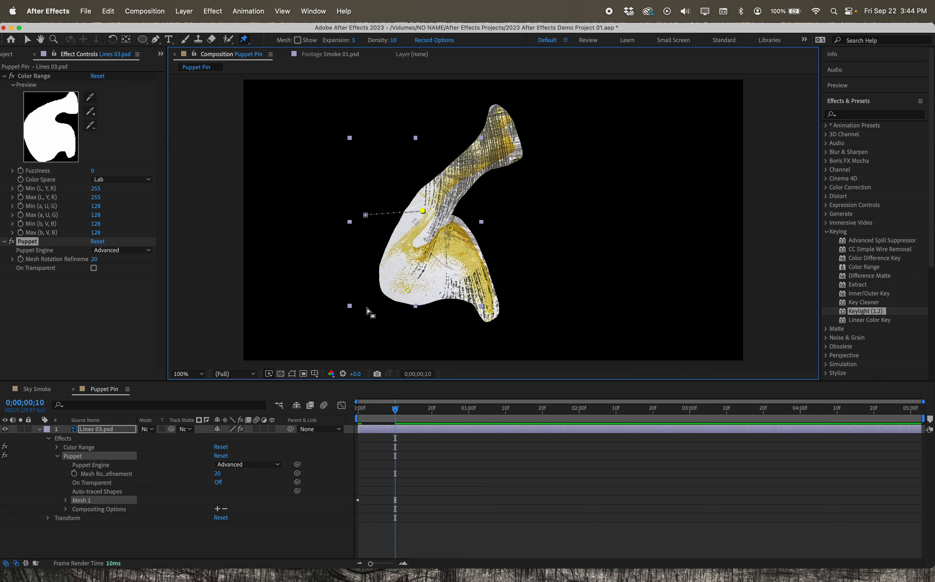
pyautogui.moveTo(409, 292); pyautogui.dragTo(533, 244)
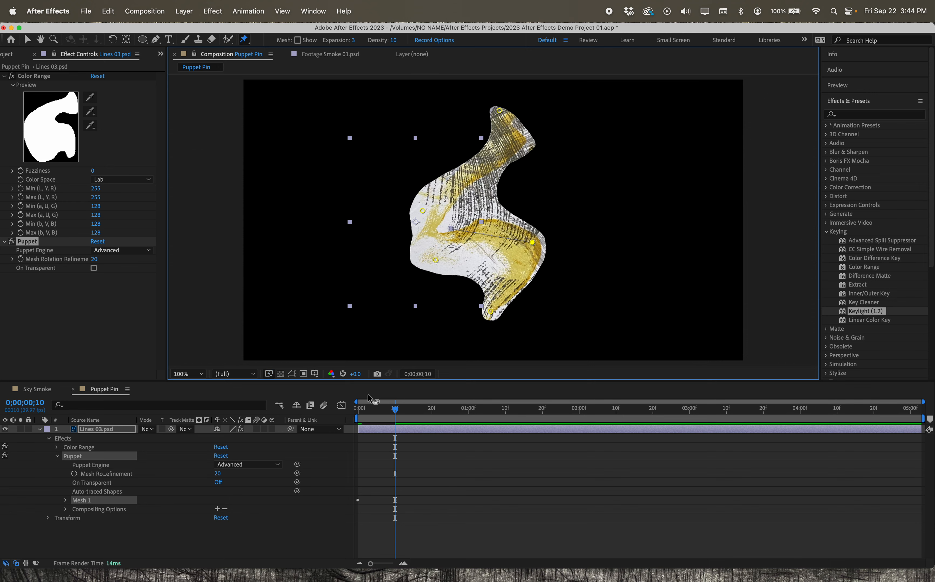
# At 0;00;00;25, pull the right-bend, left-edge and upper-tip pins left and the lower tip down-right, and play the animation
pyautogui.moveTo(398, 412); pyautogui.dragTo(343, 408)
pyautogui.press('space')
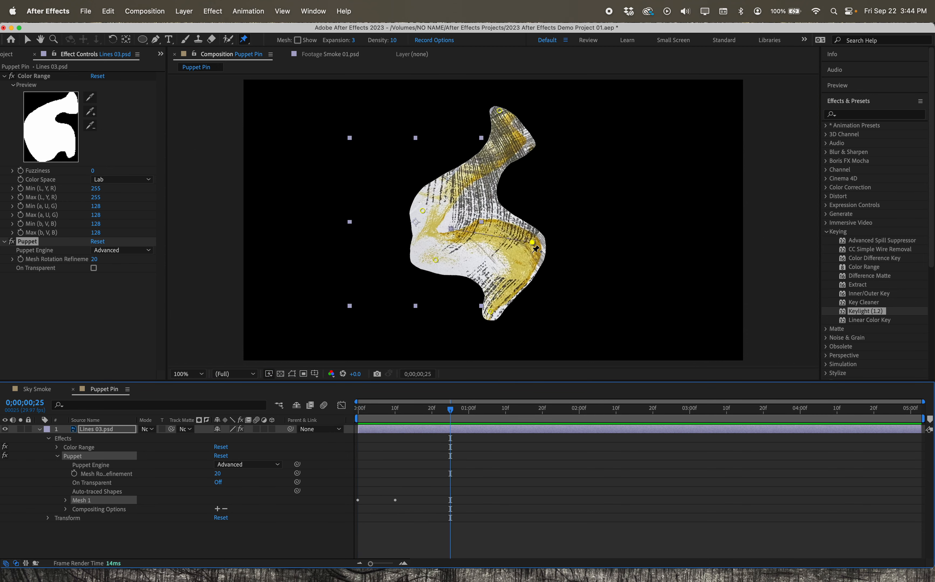
pyautogui.moveTo(529, 249); pyautogui.dragTo(466, 256)
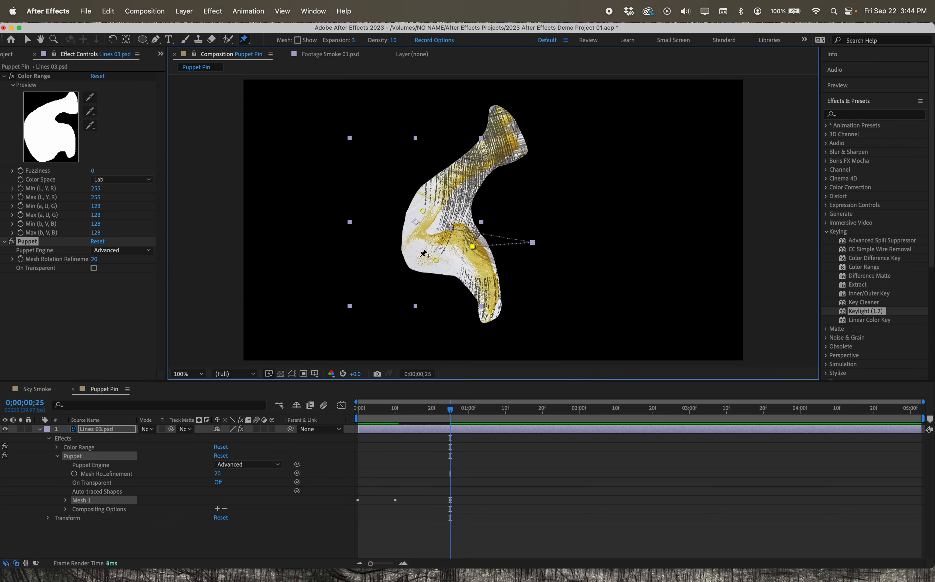
pyautogui.moveTo(416, 223); pyautogui.dragTo(319, 211)
pyautogui.moveTo(497, 116); pyautogui.dragTo(464, 151)
pyautogui.moveTo(490, 311); pyautogui.dragTo(525, 341)
pyautogui.press('Home')
pyautogui.press('space')
pyautogui.press('space')
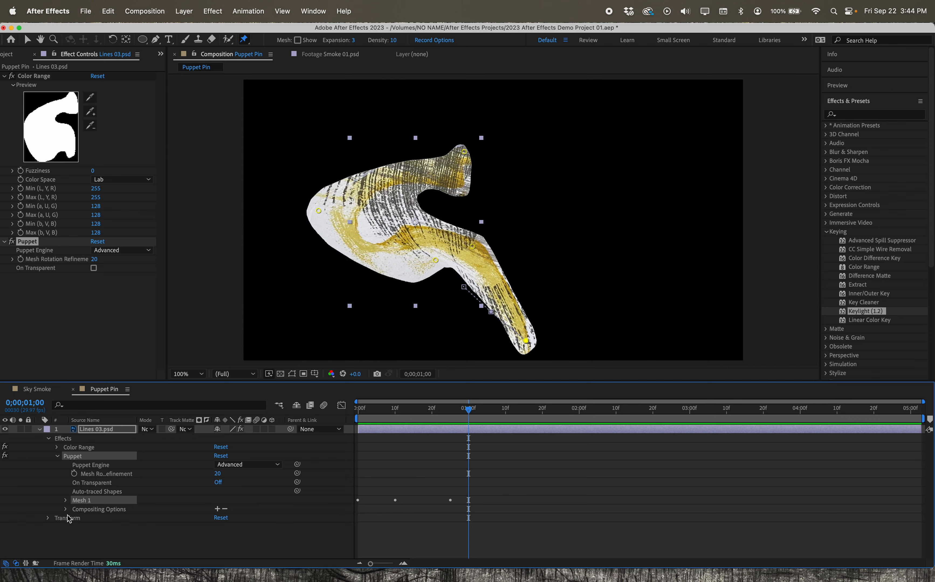
# Reveal Puppet Pin 5's position keyframes under Mesh 1's Deform group and move the middle keyframe about three frames to the right
pyautogui.click(66, 501)
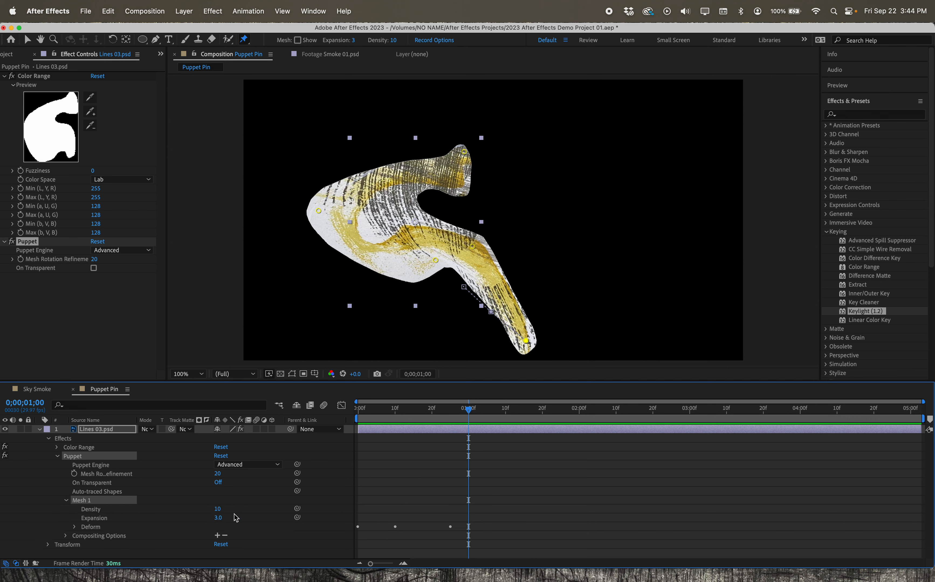
pyautogui.click(109, 527)
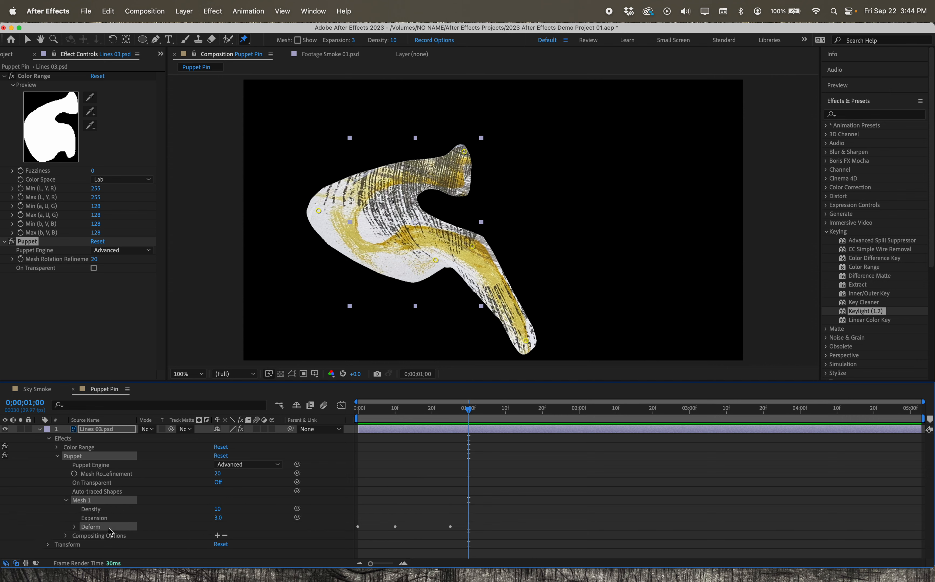
pyautogui.click(73, 527)
pyautogui.scroll(-4, 73, 530)
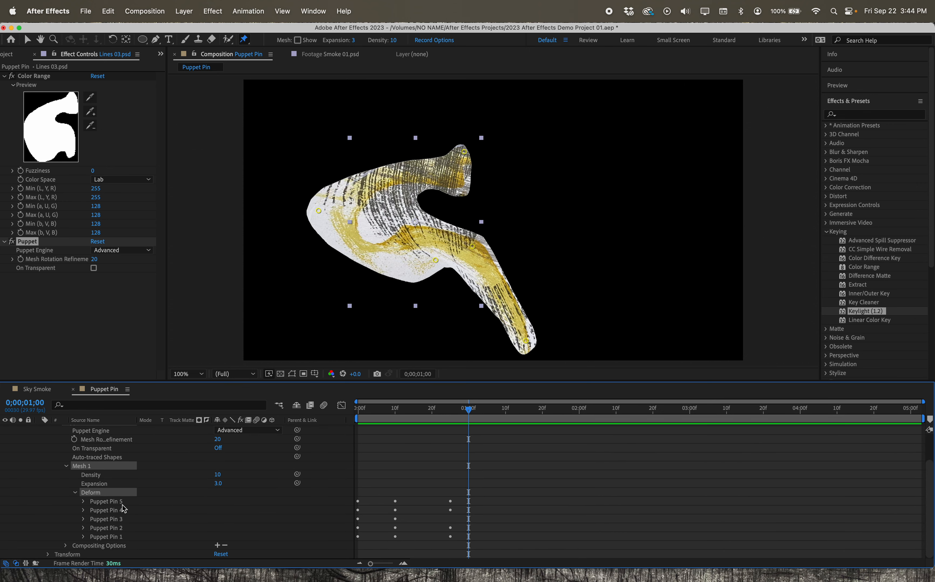
pyautogui.click(118, 504)
pyautogui.click(83, 502)
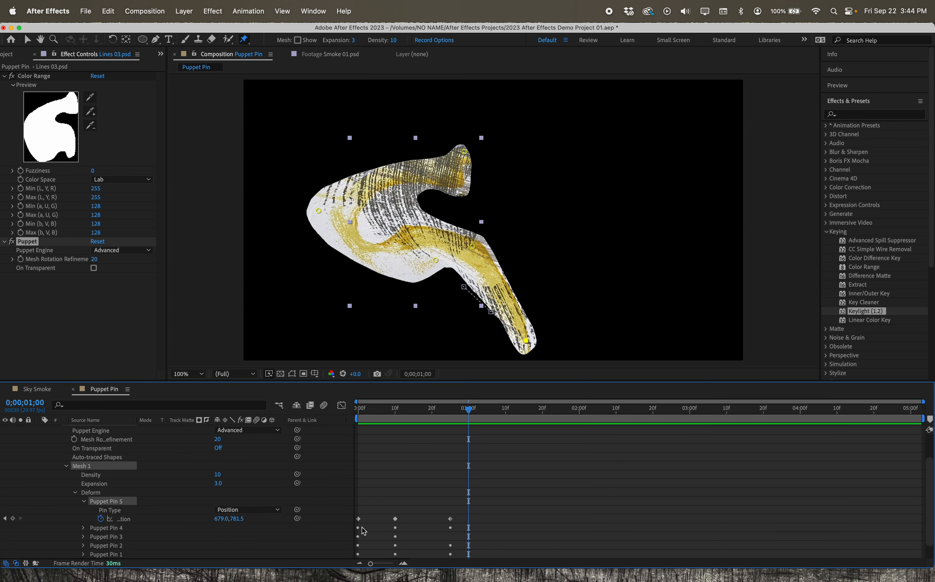
pyautogui.moveTo(396, 519); pyautogui.dragTo(406, 520)
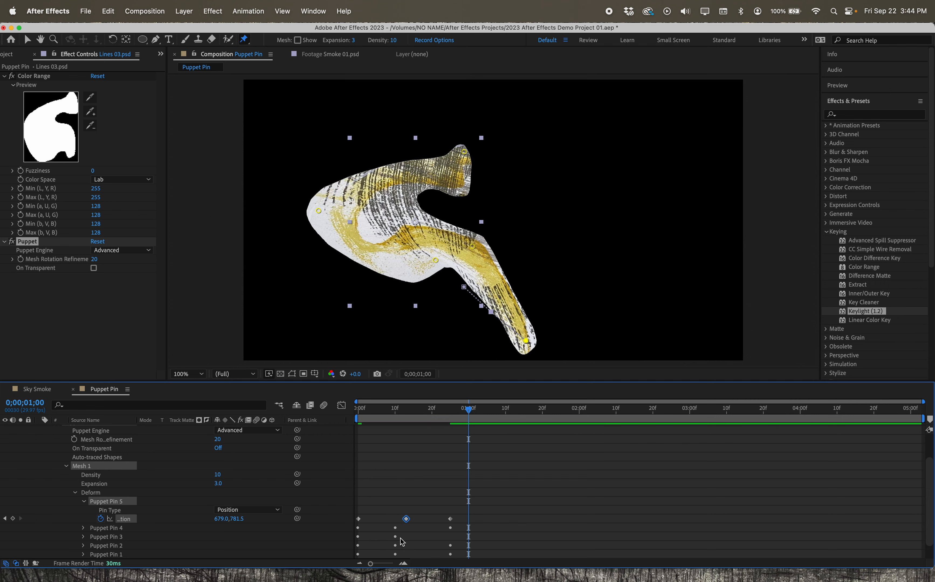
pyautogui.click(393, 540)
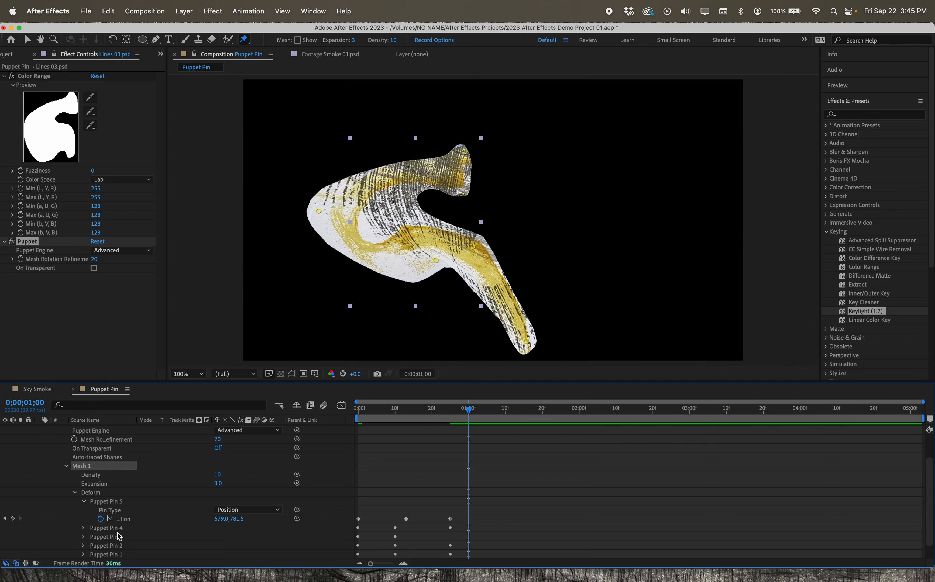
# Return to 0;00;00;00 and collapse the Puppet effect's properties on the Lines 03.psd layer
pyautogui.moveTo(468, 409); pyautogui.dragTo(330, 416)
pyautogui.scroll(4, 108, 448)
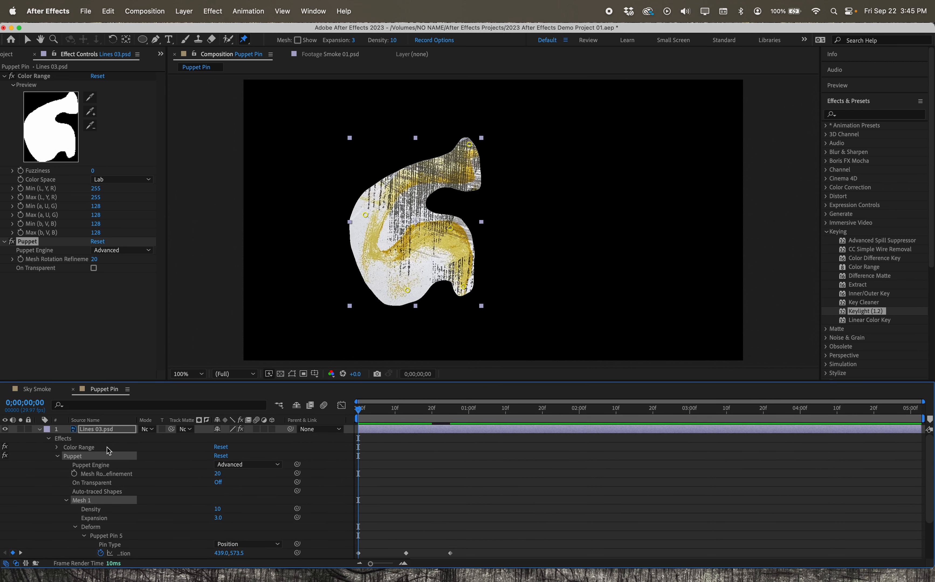
pyautogui.click(40, 430)
pyautogui.click(40, 430)
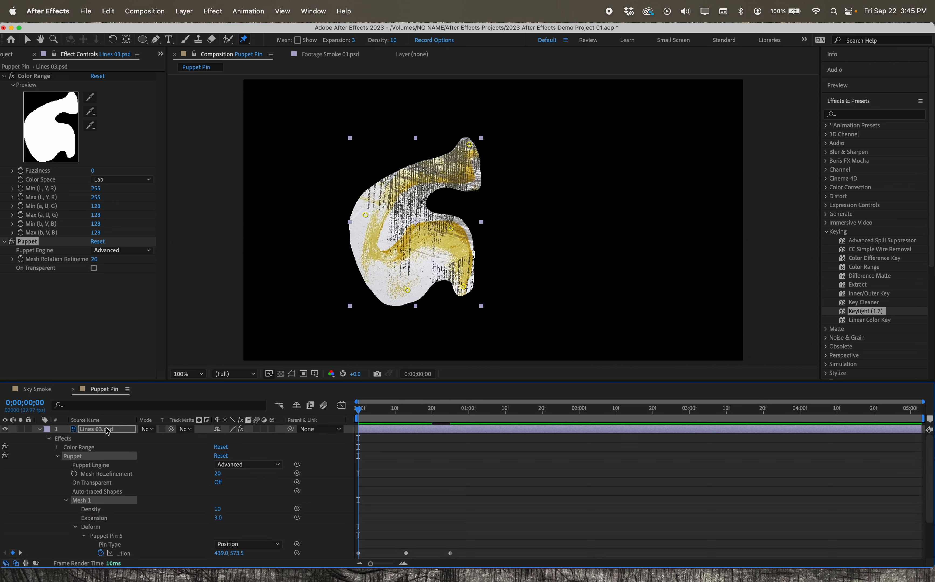
pyautogui.click(57, 456)
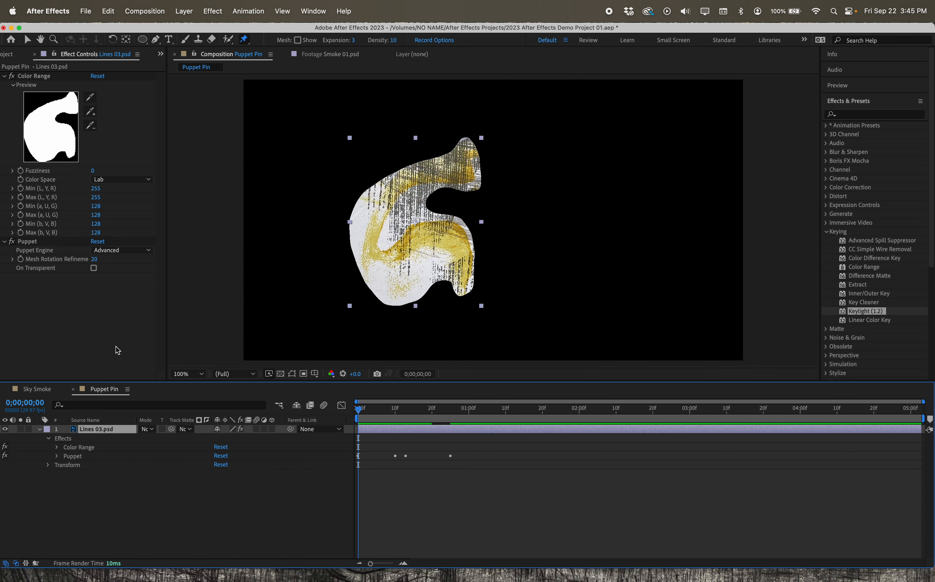
# Use the Puppet Starch Pin tool to stiffen the artwork's lower-right limb and central body with starch pins
pyautogui.click(244, 41)
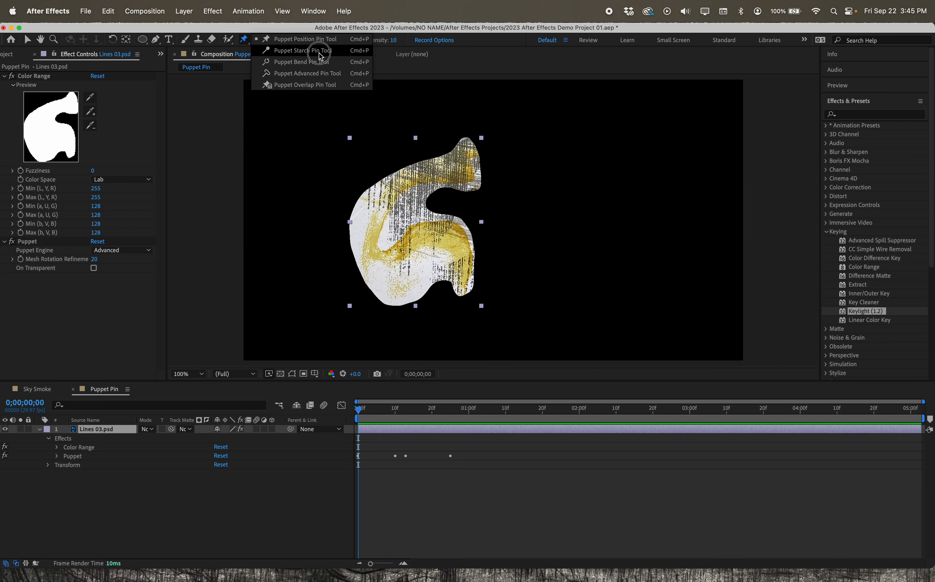
pyautogui.click(320, 64)
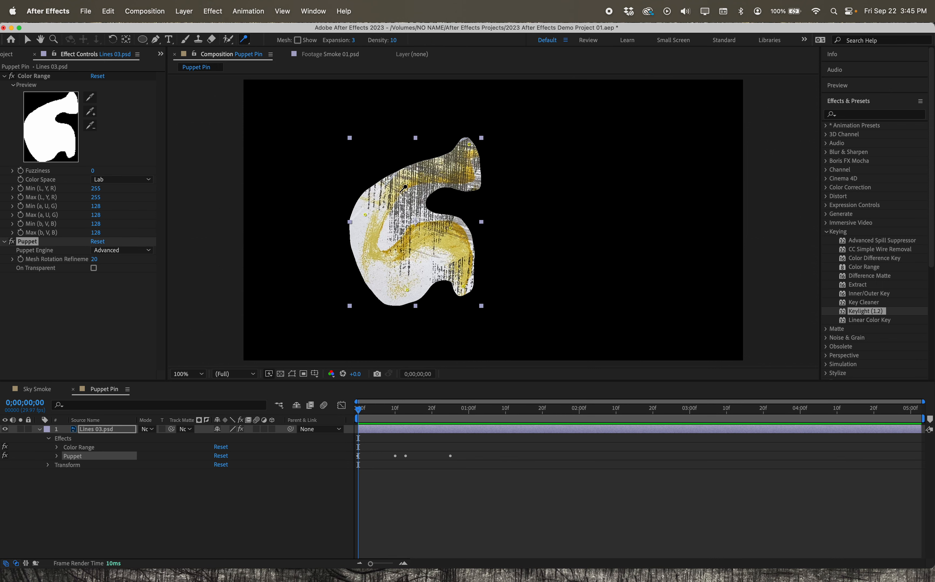
pyautogui.click(458, 253)
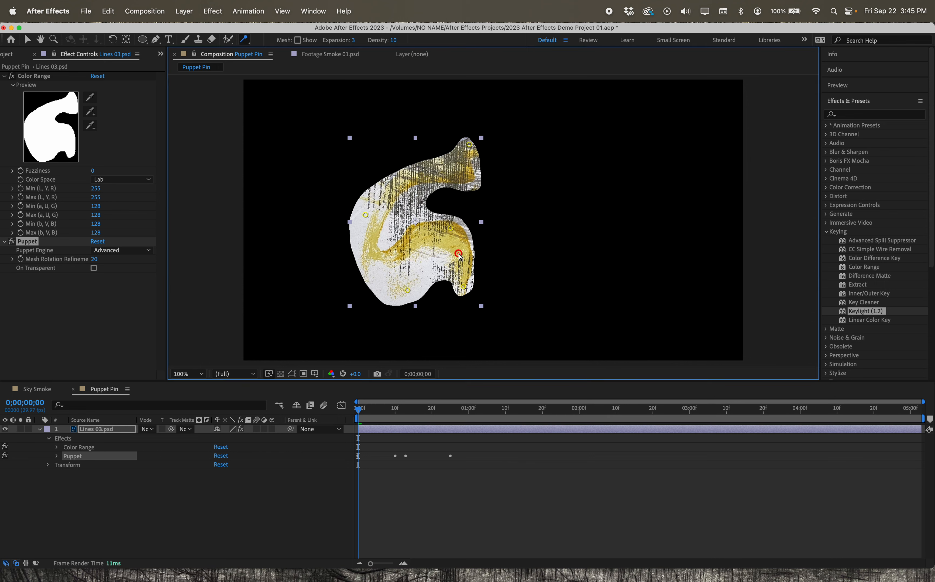
pyautogui.click(459, 239)
pyautogui.click(462, 274)
pyautogui.click(418, 264)
# Check the deformation at 0;00;00;25 and add two starch pins on the lower-left and upper-left body, returning to the first frame
pyautogui.click(364, 409)
pyautogui.moveTo(364, 410); pyautogui.dragTo(449, 404)
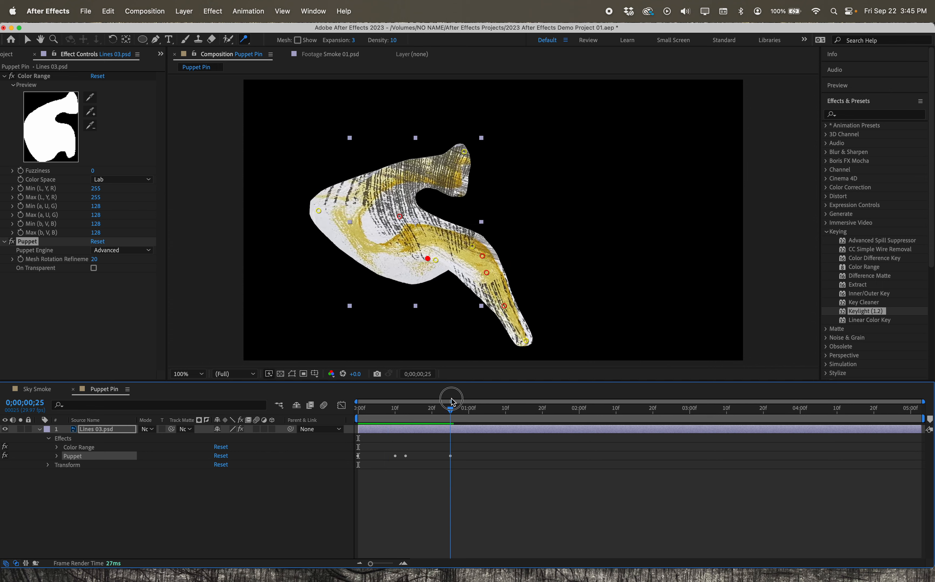
pyautogui.click(378, 260)
pyautogui.click(381, 181)
pyautogui.click(470, 409)
pyautogui.moveTo(470, 409); pyautogui.dragTo(358, 408)
# At 0;00;01;07, use the Puppet Position Pin tool to pull the right bend and upper tip up-right and the left edge inward
pyautogui.click(244, 39)
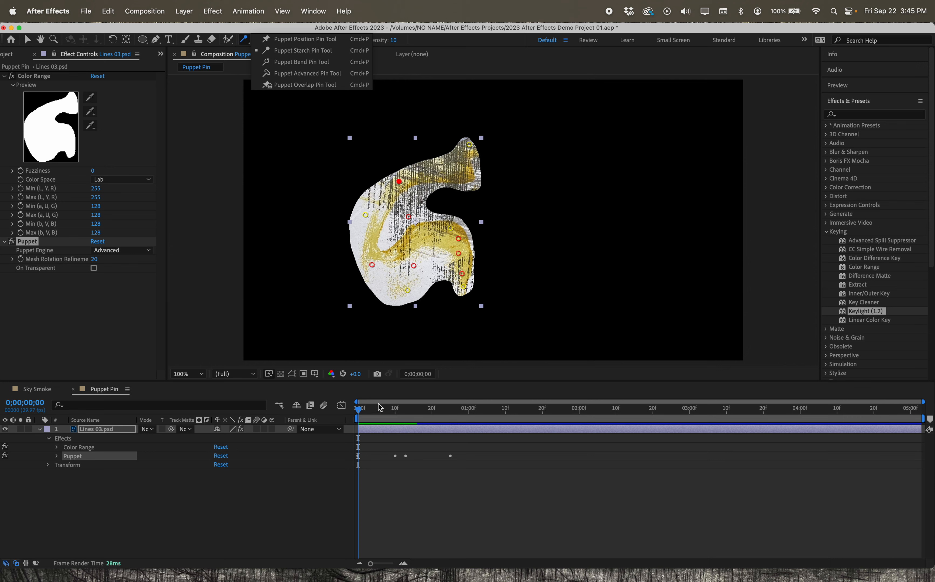
pyautogui.moveTo(360, 414); pyautogui.dragTo(494, 410)
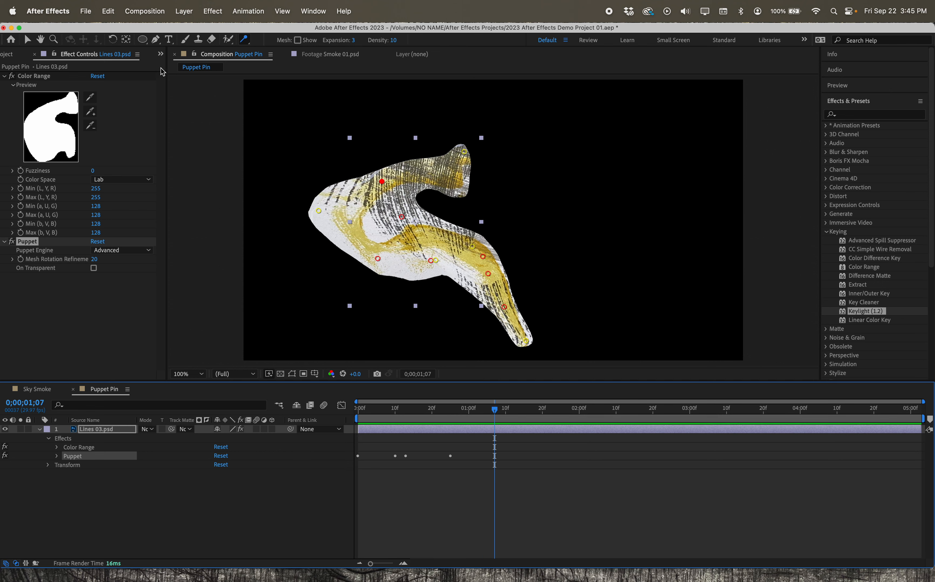
pyautogui.moveTo(243, 39); pyautogui.dragTo(271, 41)
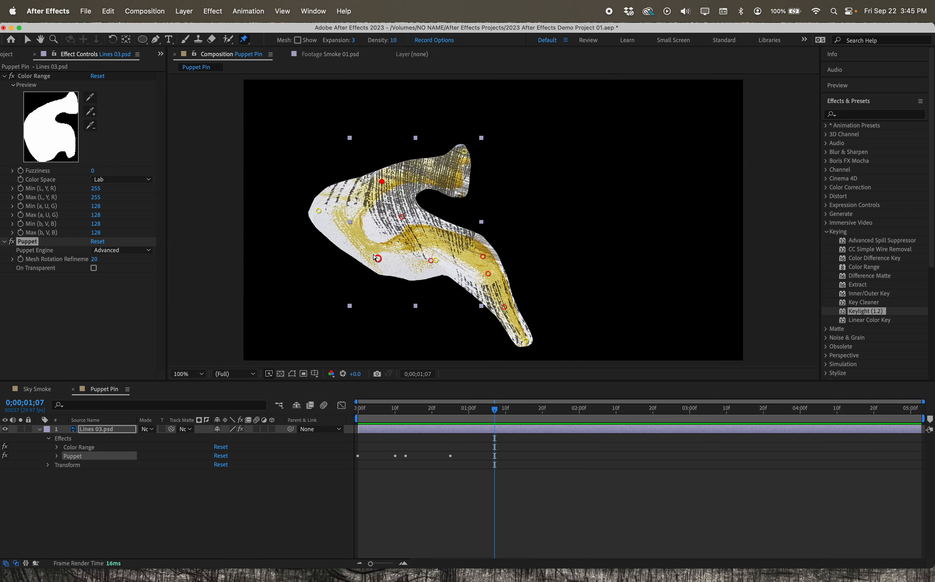
pyautogui.click(431, 261)
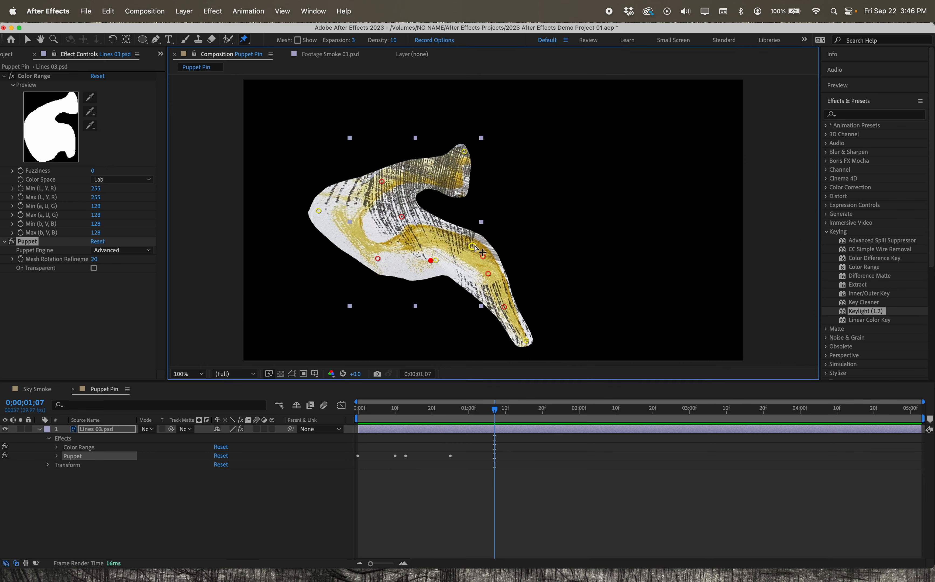
pyautogui.moveTo(475, 247); pyautogui.dragTo(551, 207)
pyautogui.moveTo(464, 151); pyautogui.dragTo(509, 92)
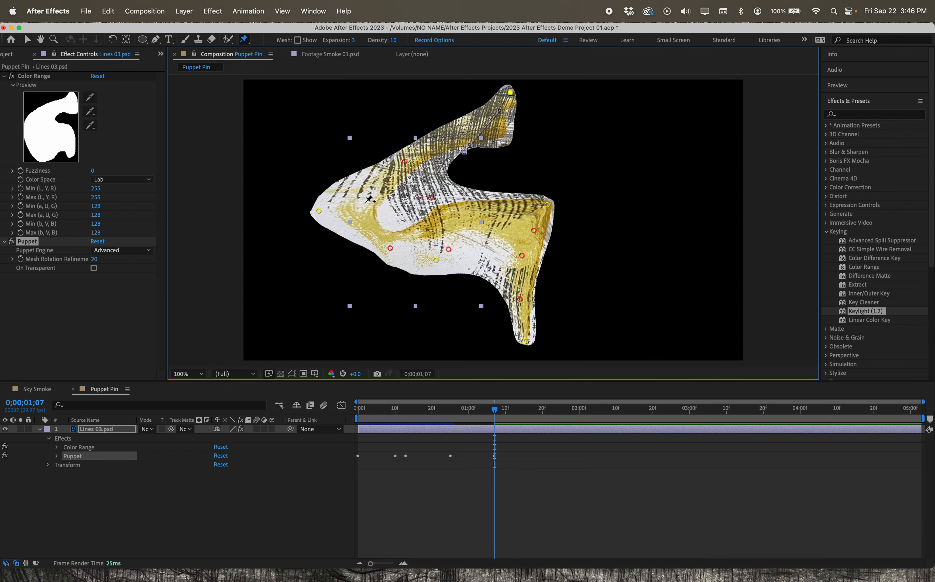
pyautogui.moveTo(319, 212); pyautogui.dragTo(394, 194)
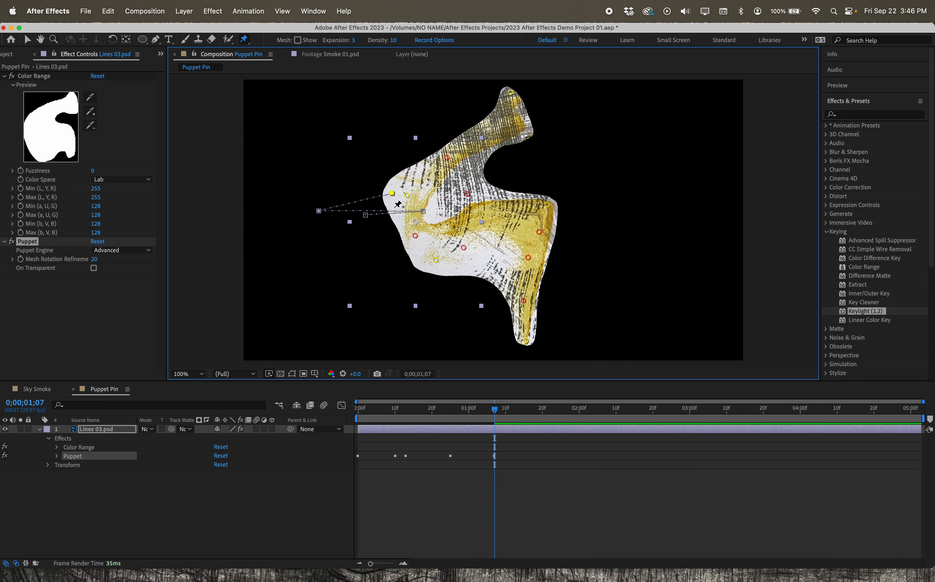
pyautogui.press('super+z')
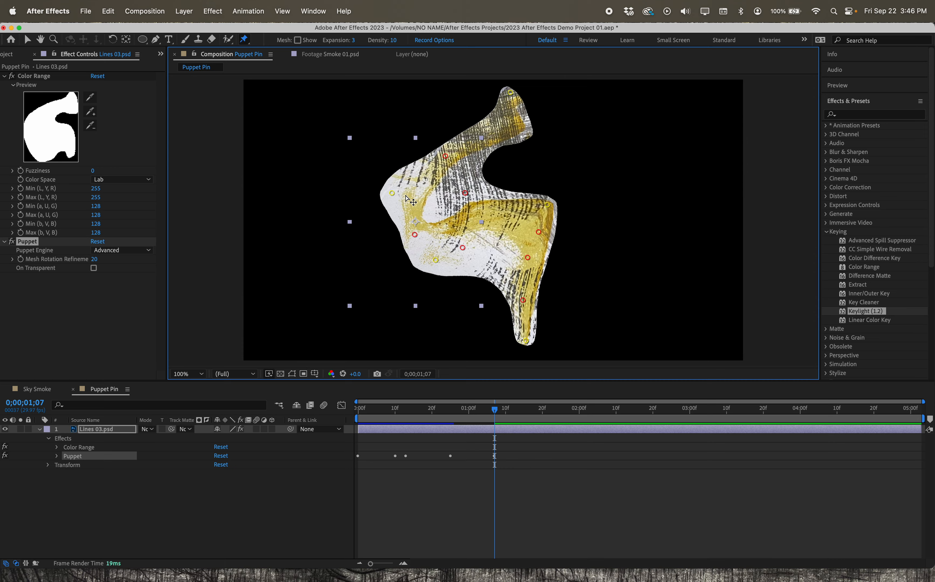
# Scrub back through the animation and examine the deformed artwork at 0;00;00;24, magnified to 200%
pyautogui.moveTo(495, 409); pyautogui.dragTo(440, 377)
pyautogui.moveTo(383, 381); pyautogui.dragTo(449, 358)
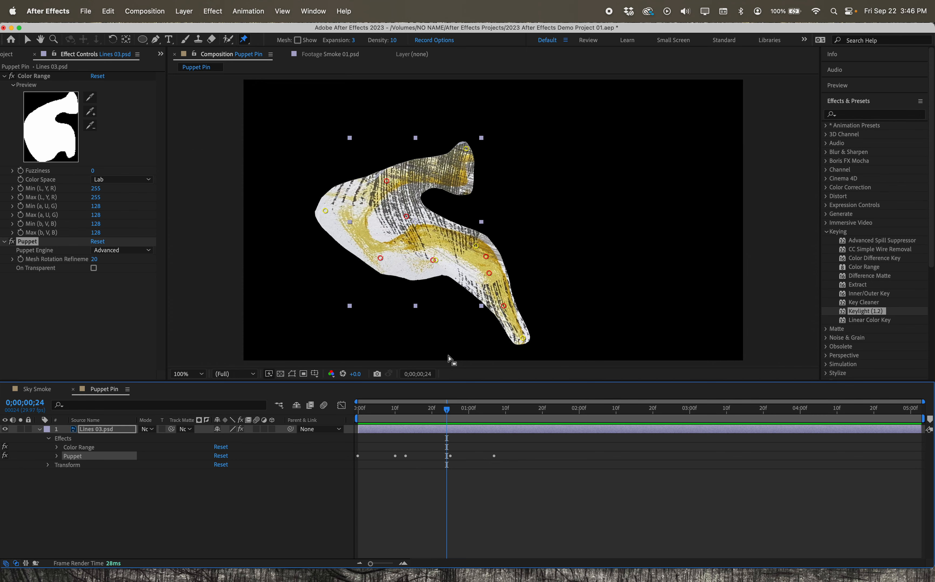
pyautogui.press('.')
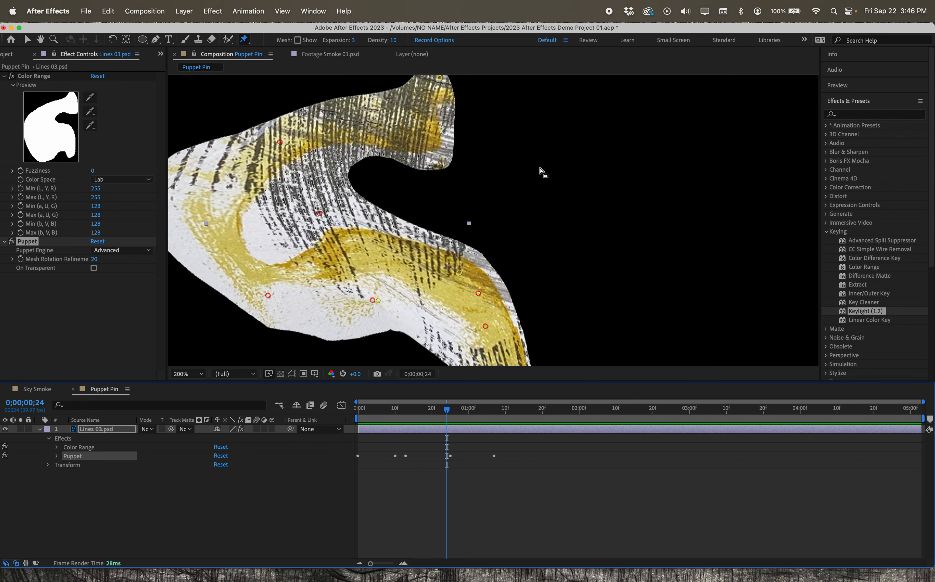